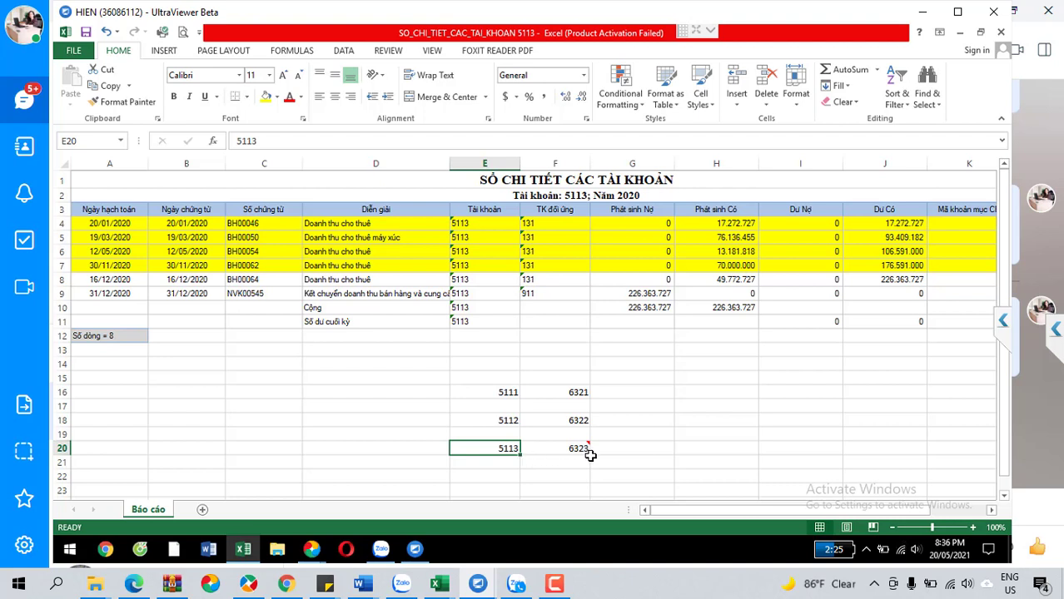
- Examine the note on account 6323 and the descriptions and credit amounts of the highlighted rental revenue entries for account 5113
mouse_move(585, 451)
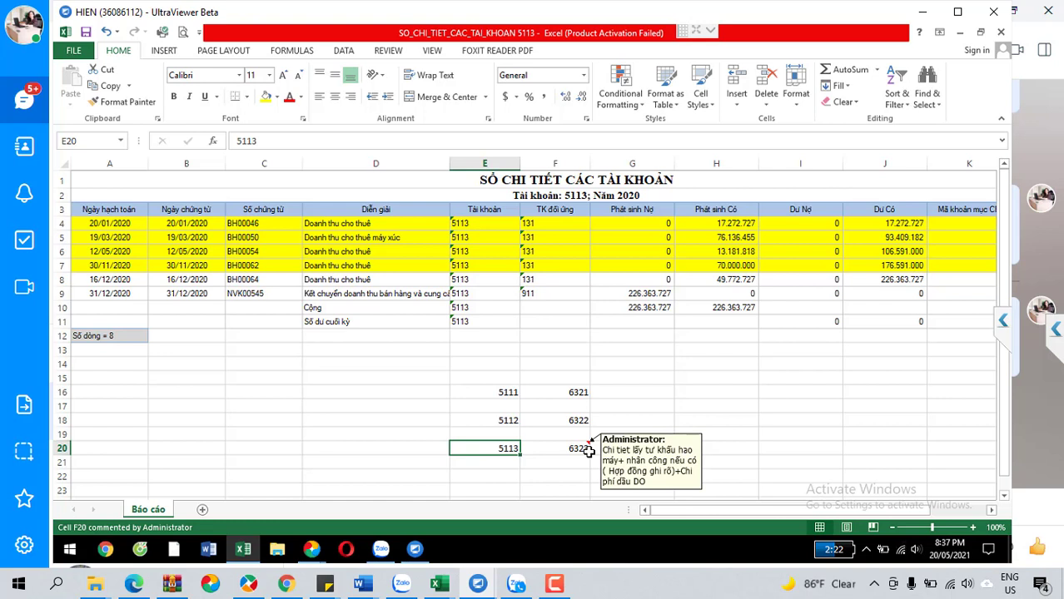
click(737, 226)
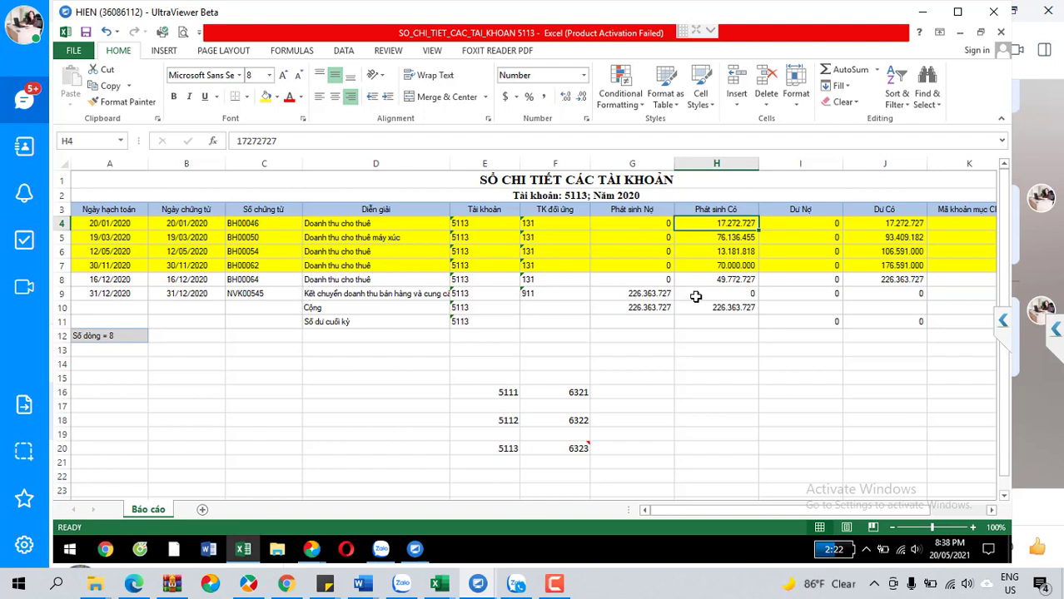
click(747, 239)
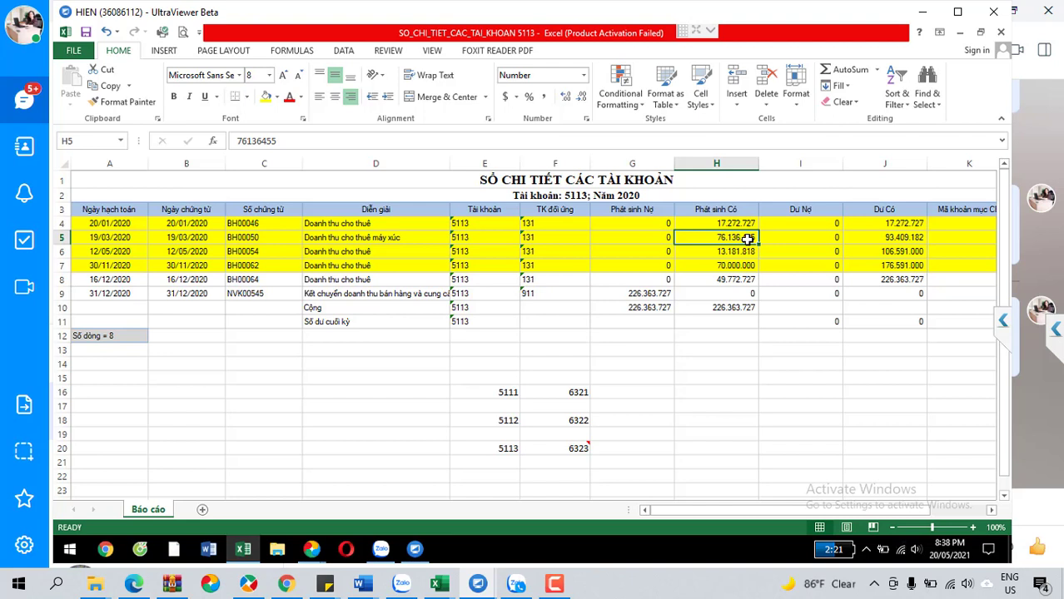
click(399, 238)
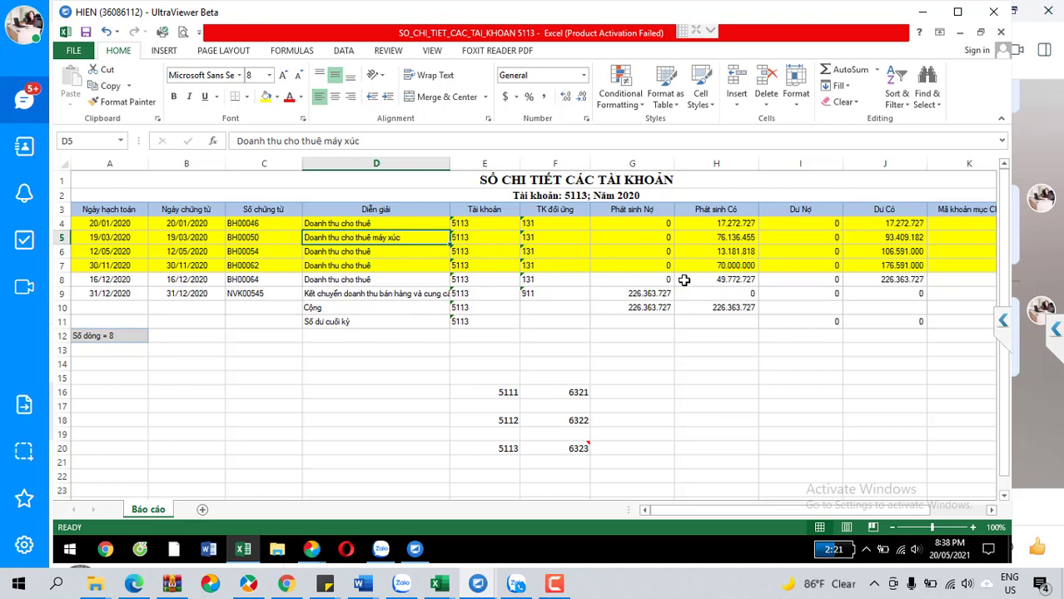
click(736, 238)
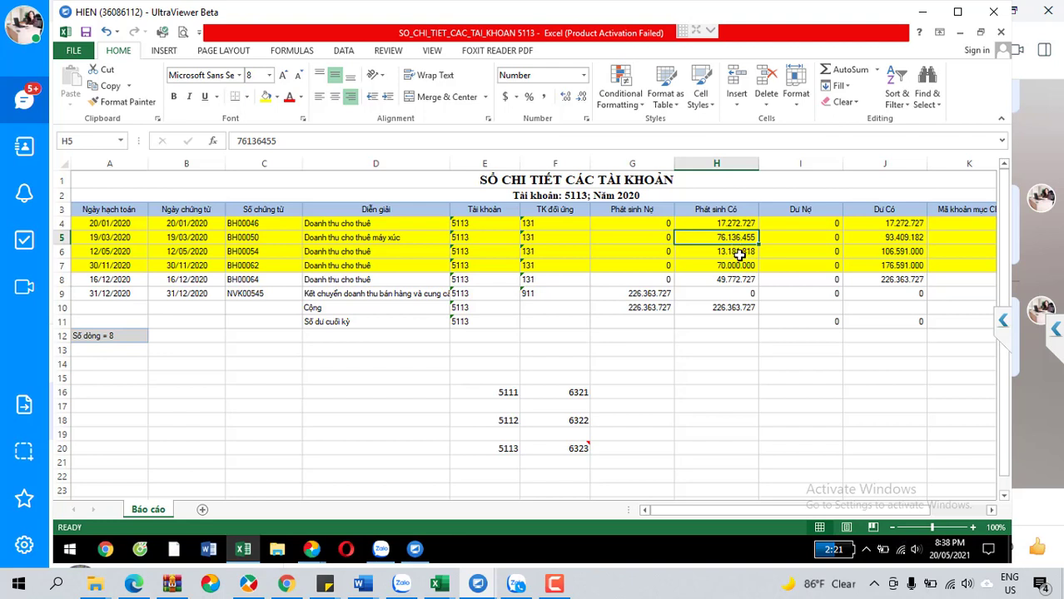
click(740, 250)
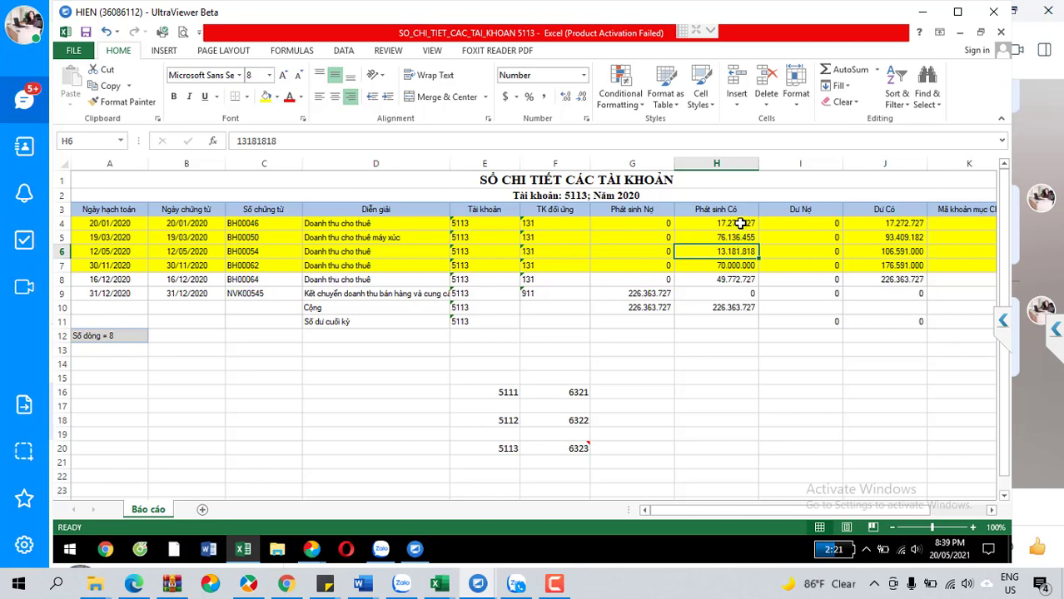
click(740, 223)
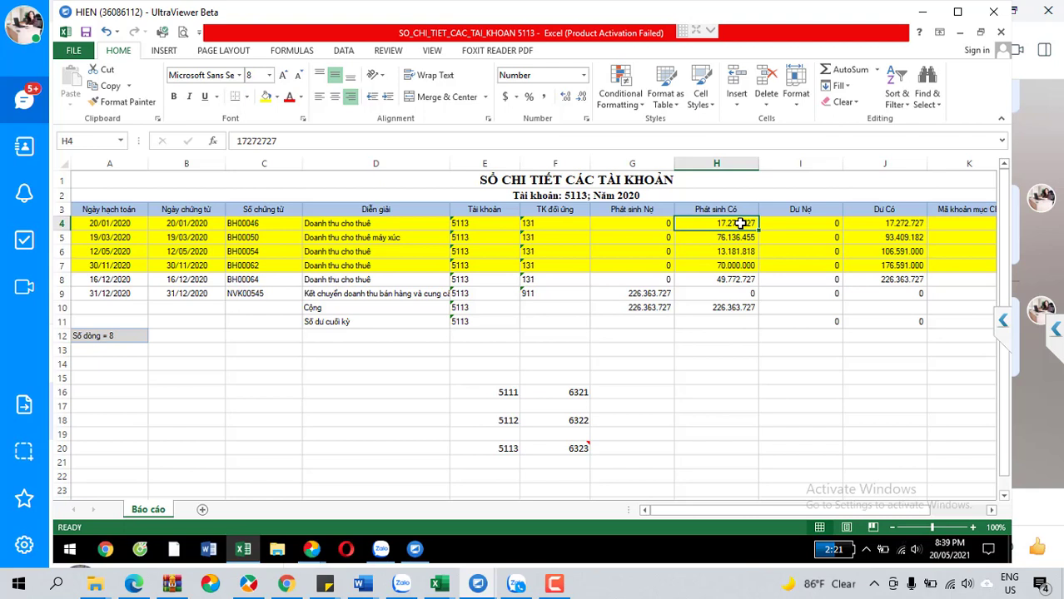
click(746, 238)
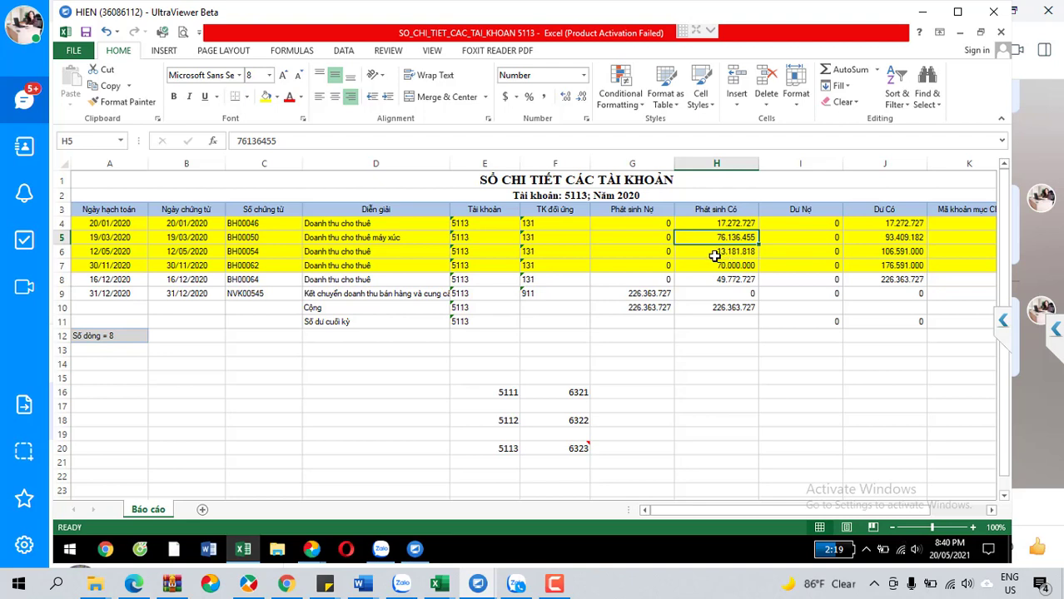
click(433, 236)
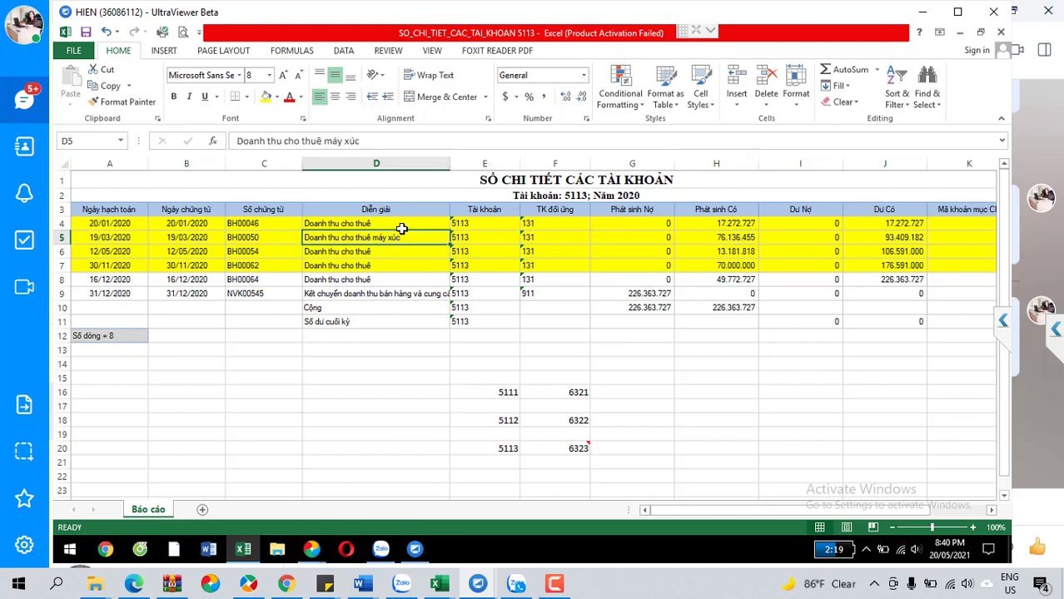
click(405, 228)
click(396, 249)
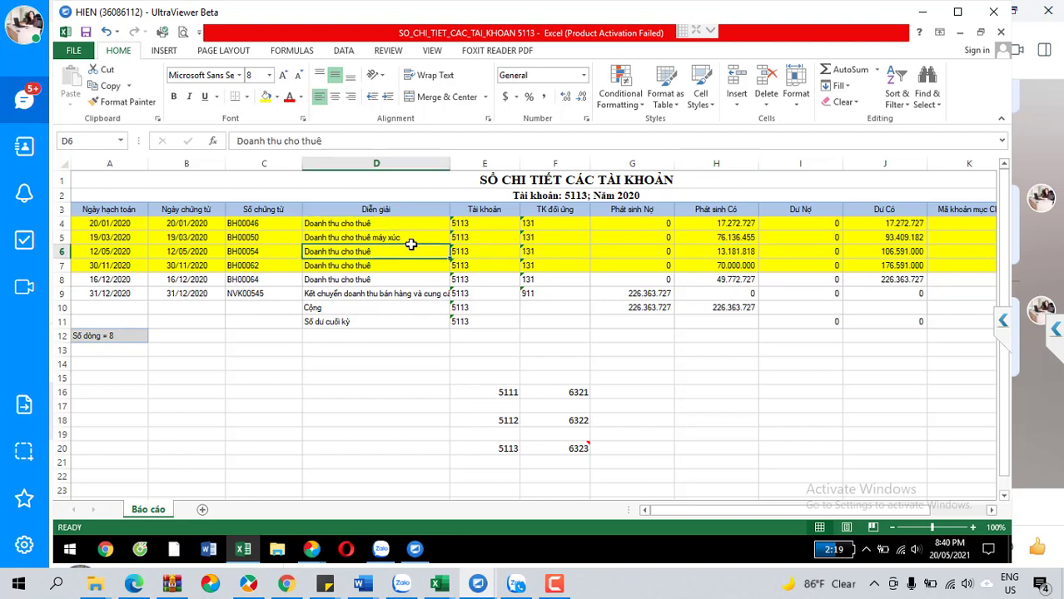
click(415, 239)
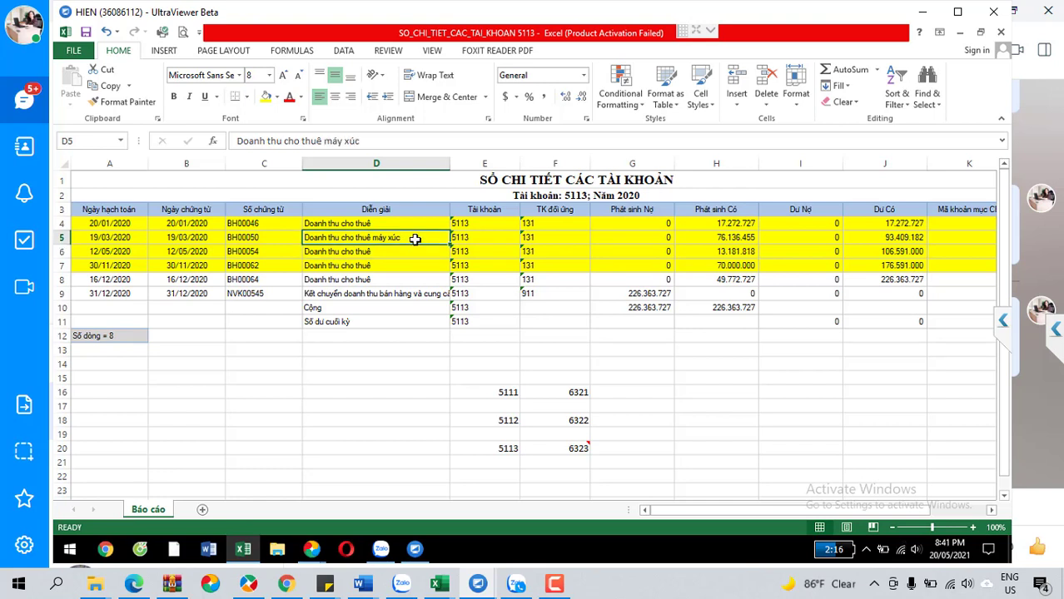
- Switch to File Explorer and open the Bảng Kê Khai Thuế folder inside PHU HA AN on drive D
key(super+e)
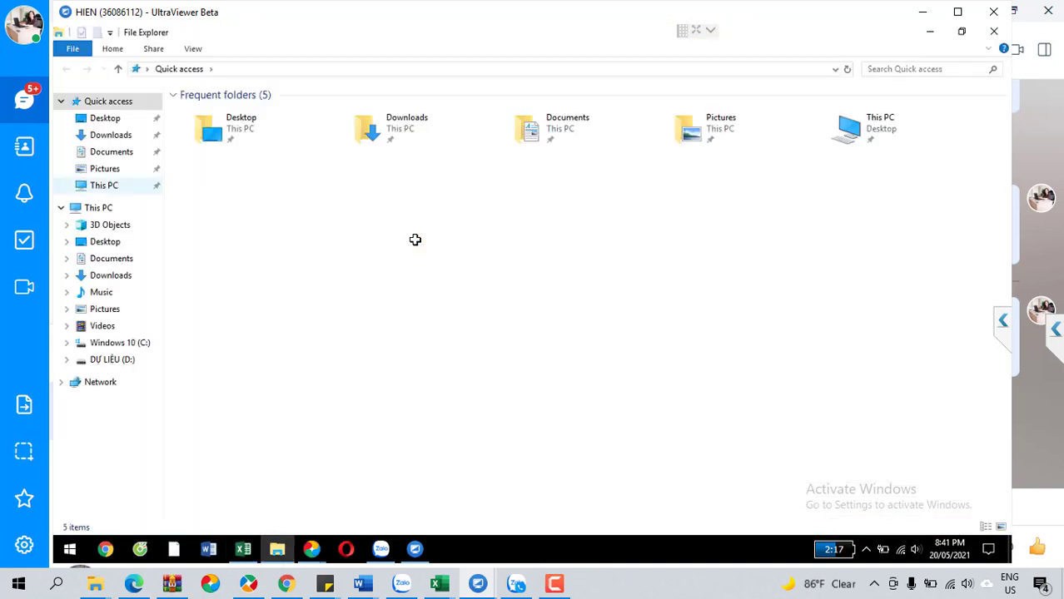
click(414, 240)
double_click(414, 240)
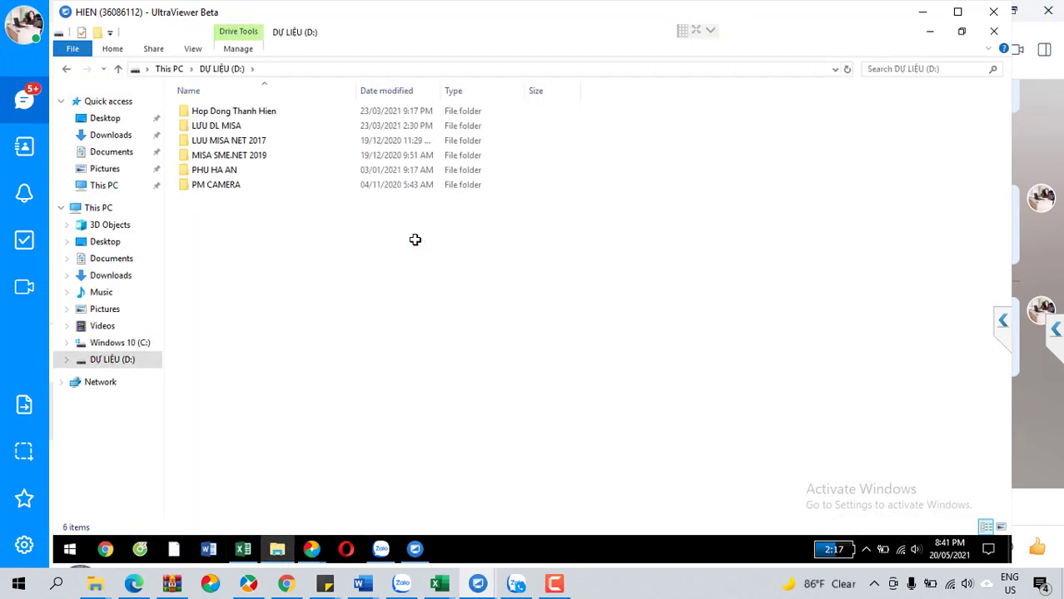
key(p)
key(Return)
key(b)
key(Return)
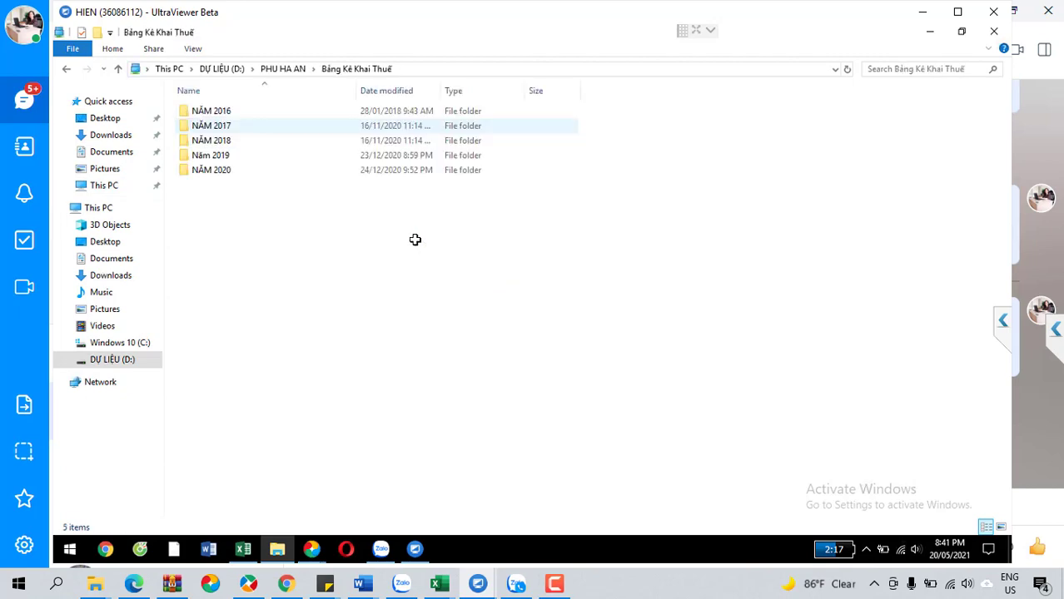
- Open the workbook "Kê khai thuế đầu ra năm 2020" from the NĂM 2020 folder
key(Down)
key(Down)
key(Down)
key(Return)
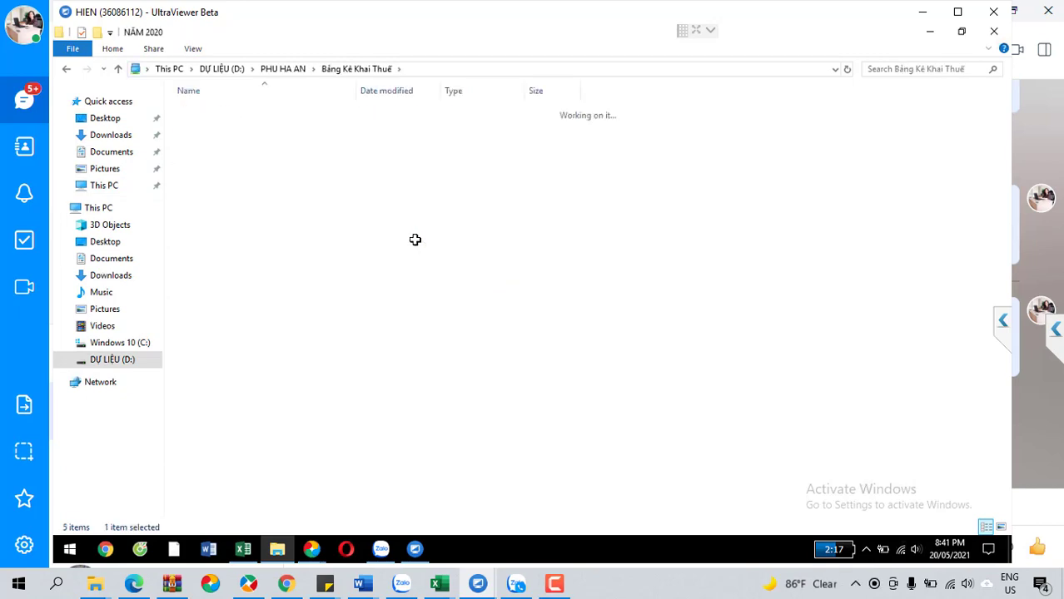
key(m)
key(k)
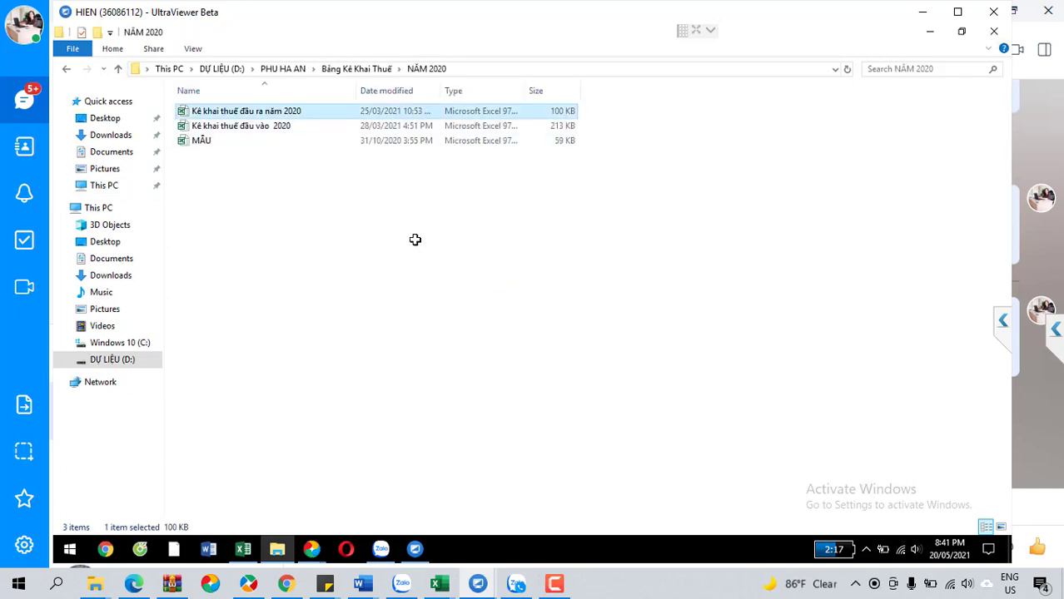
key(Return)
- Look through the quarterly 2020 output invoice sheets for the invoice contents and amounts, including the excavator hours in Quý 2
key(ctrl+Page_Up)
key(ctrl+Page_Up)
key(ctrl+Page_Up)
key(ctrl+Page_Up)
key(ctrl+Page_Up)
key(ctrl+Page_Up)
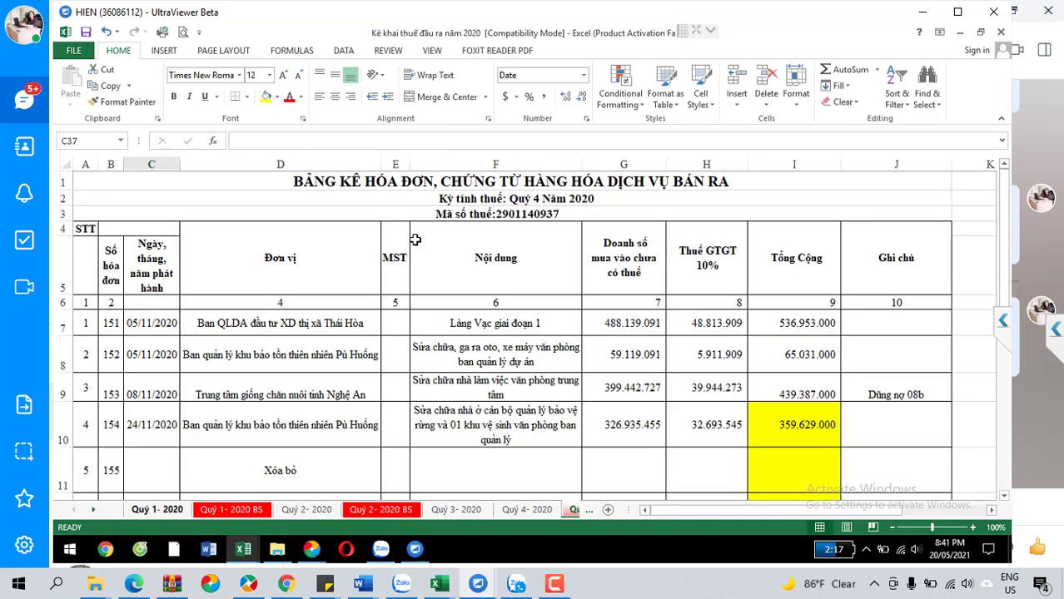
key(ctrl+Page_Down)
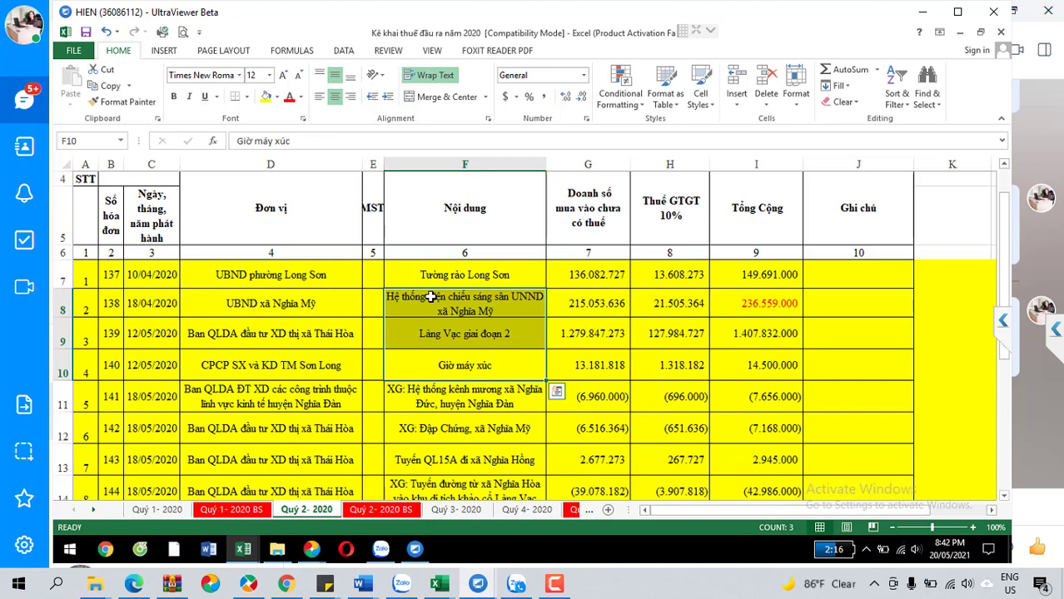
scroll(430, 297, down, 2)
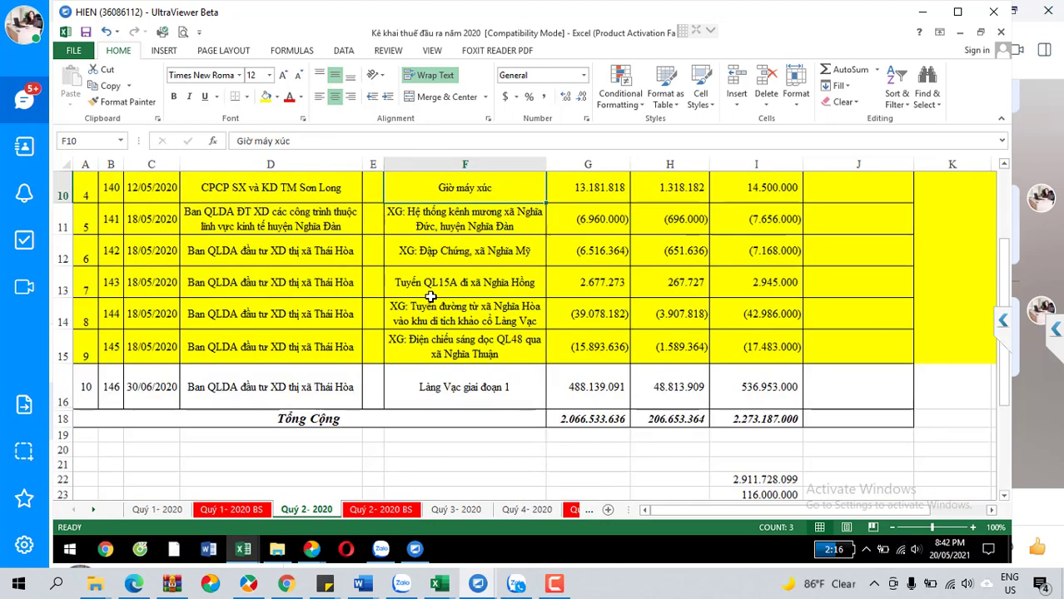
key(ctrl+Page_Down)
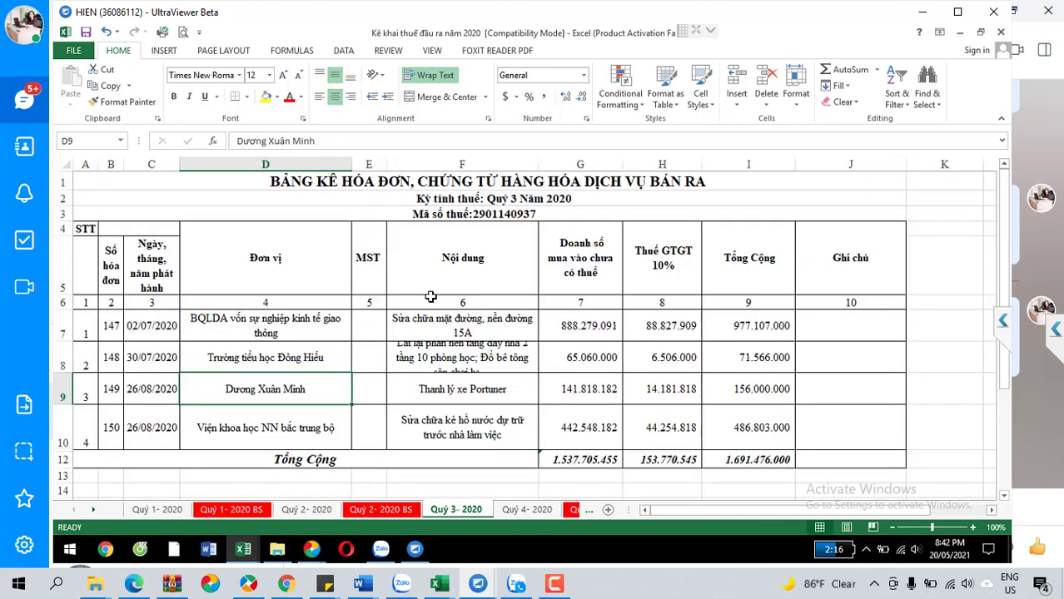
key(ctrl+Page_Down)
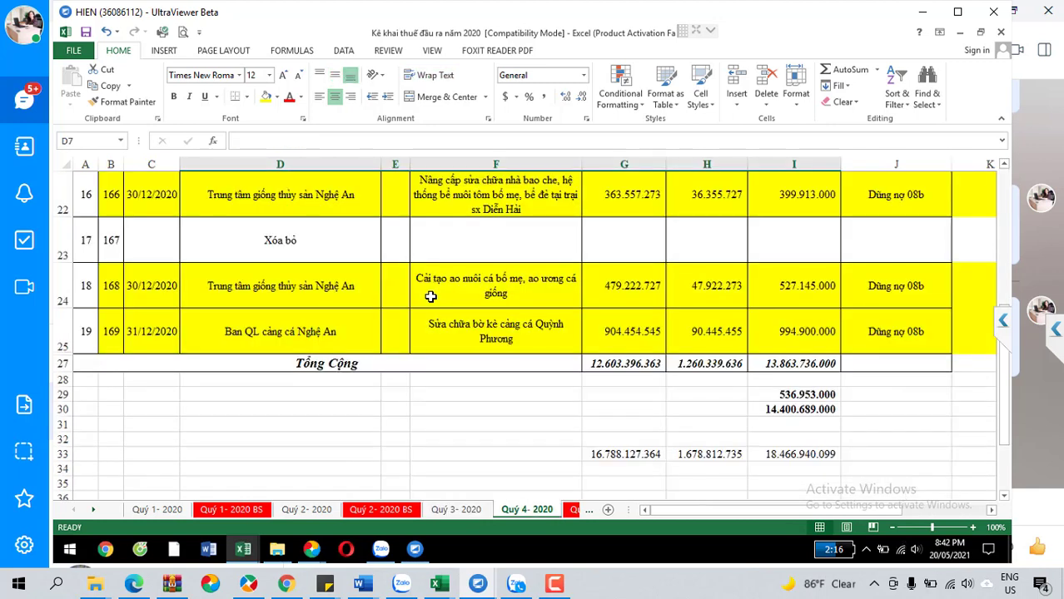
scroll(430, 297, up, 4)
- Switch to the January 2020 fixed asset depreciation voucher and delete the empty second allocation line of Máy lu bánh sắt
key(super+7)
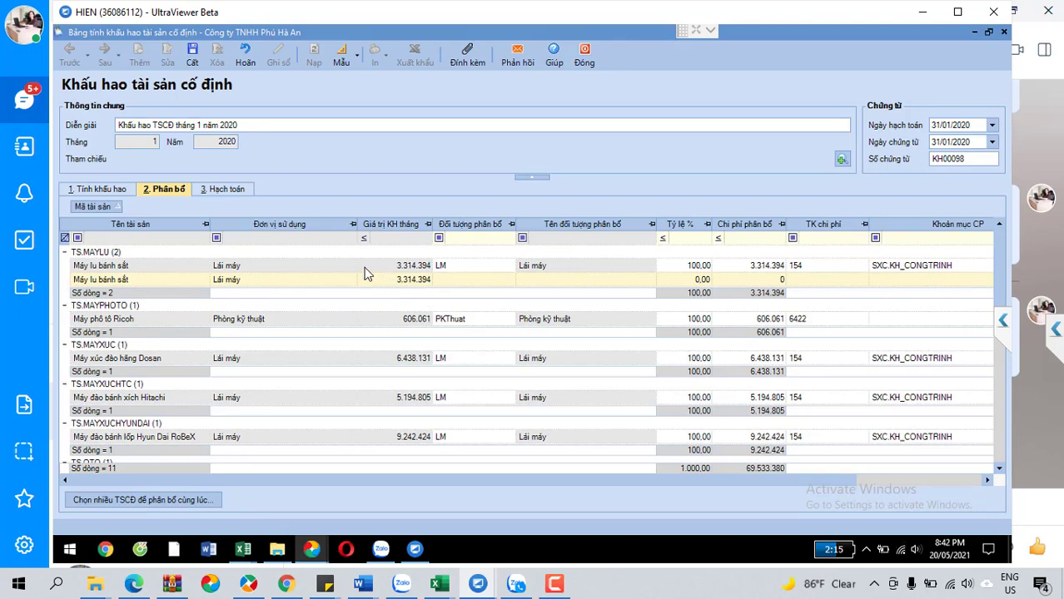
click(109, 192)
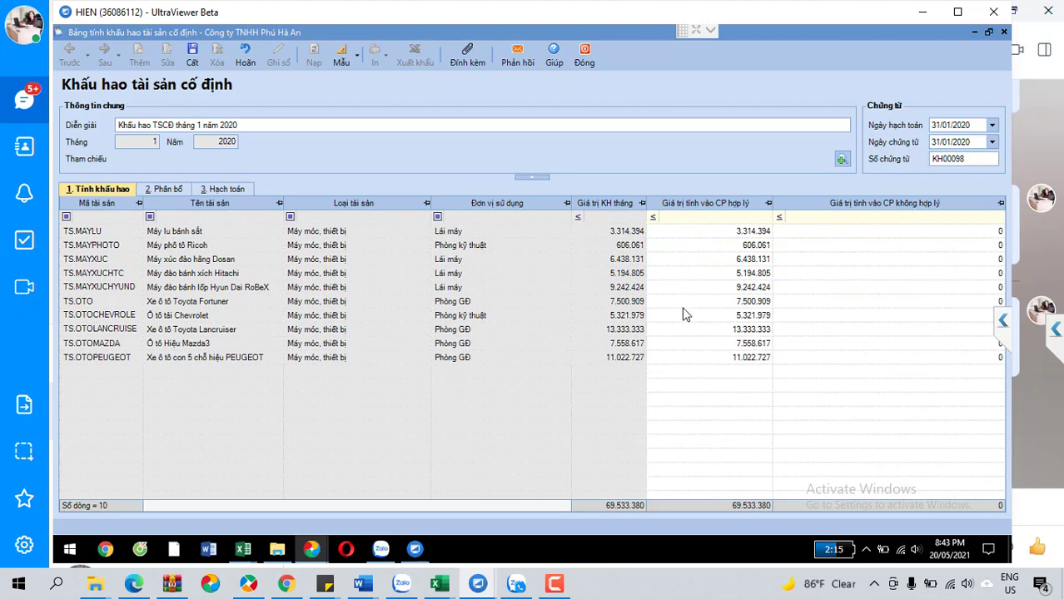
click(168, 190)
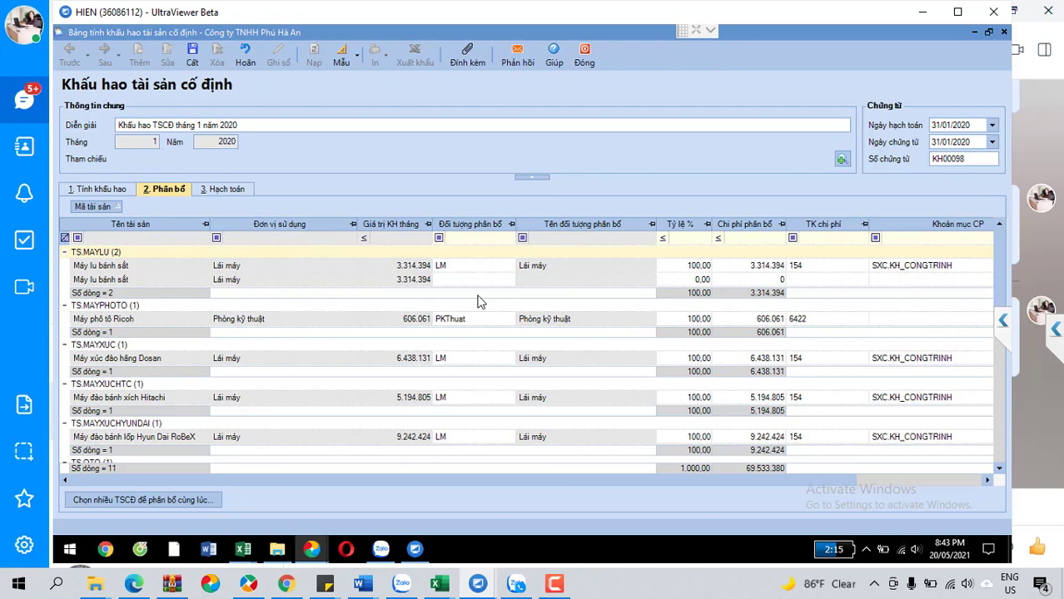
click(448, 278)
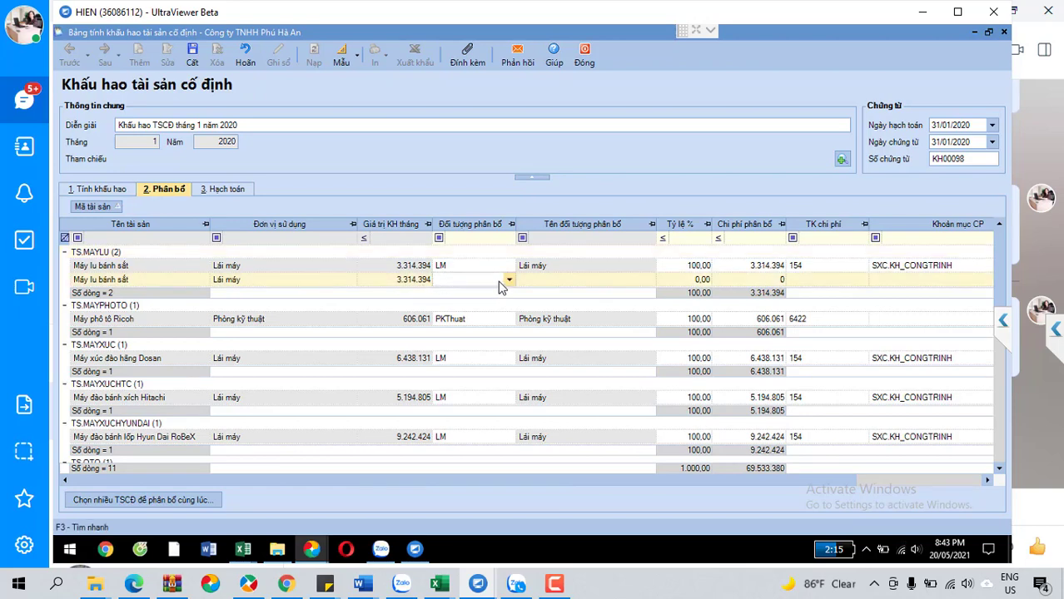
right_click(497, 283)
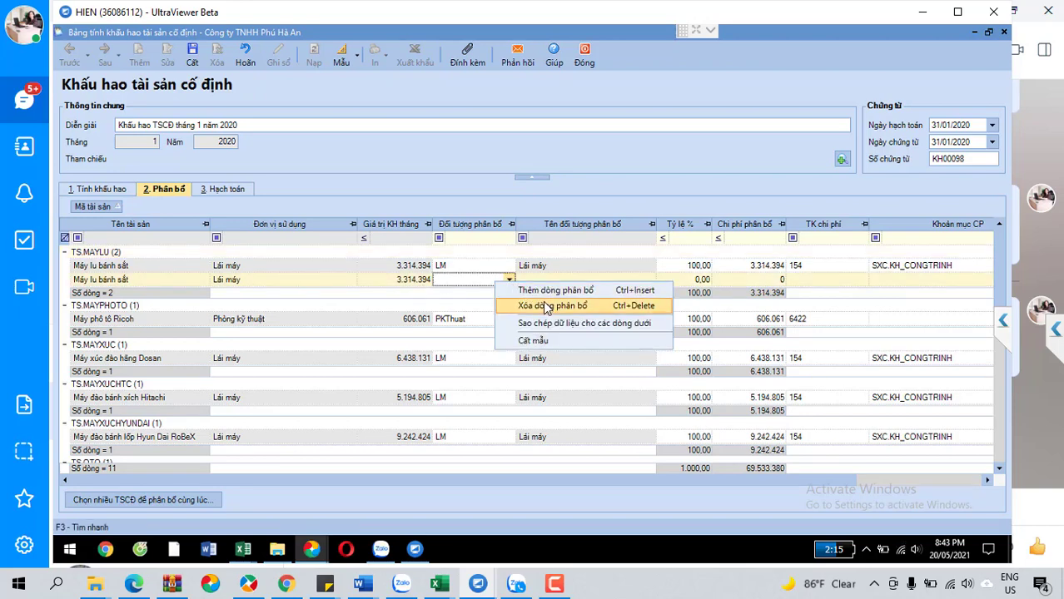
click(547, 307)
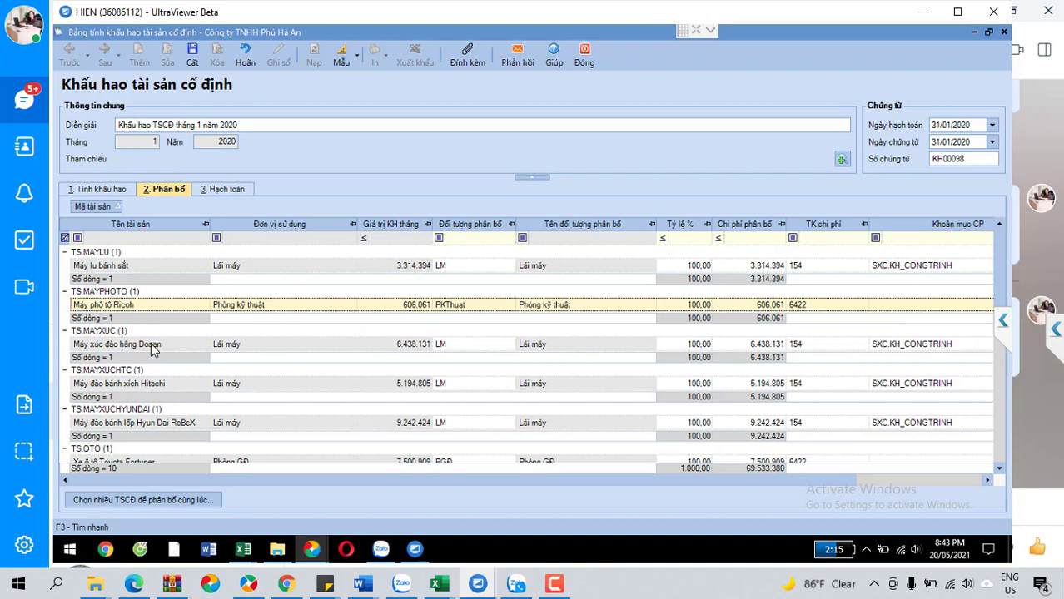
- Add a second cost allocation line for the asset Máy đào bánh lốp Hyun Dai RoBeX
click(456, 348)
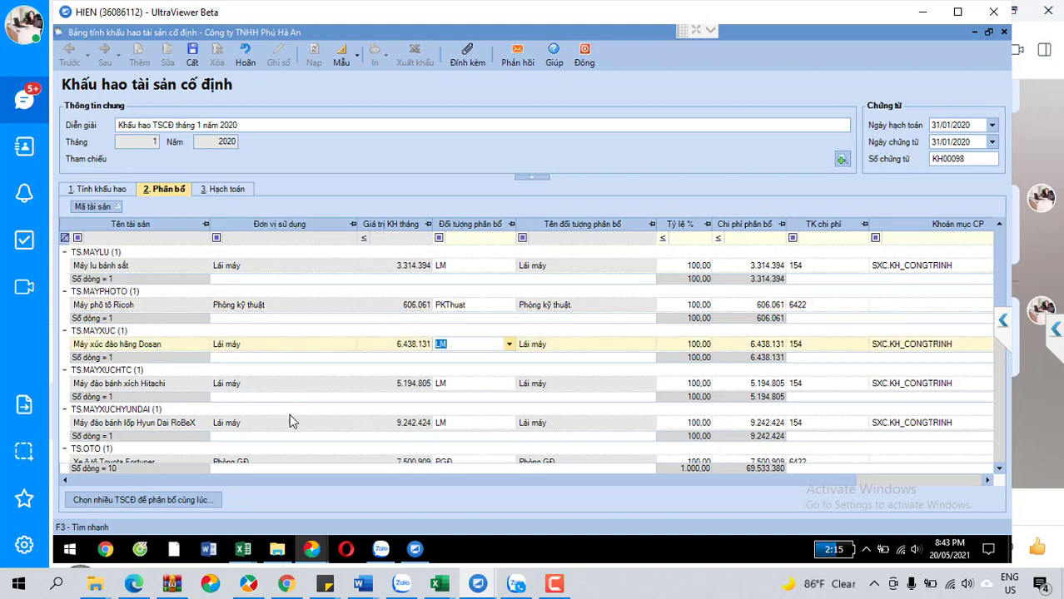
click(468, 423)
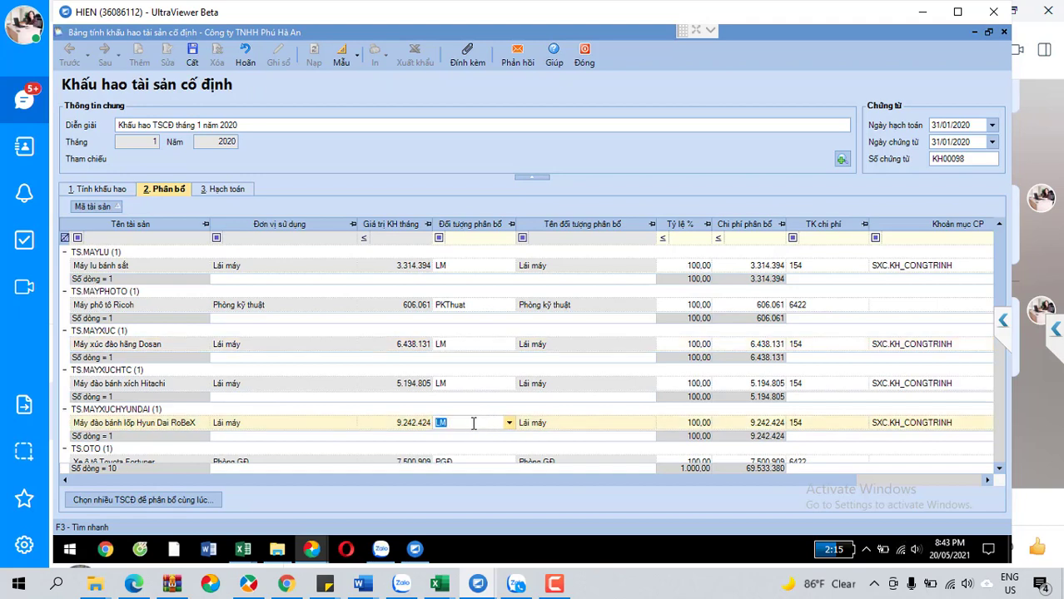
right_click(473, 423)
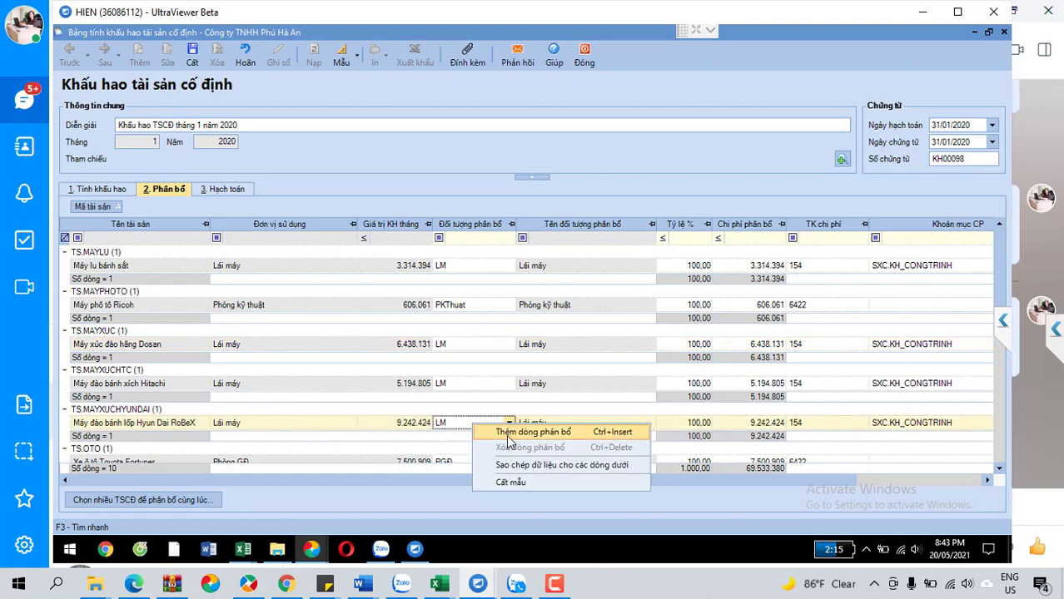
click(509, 434)
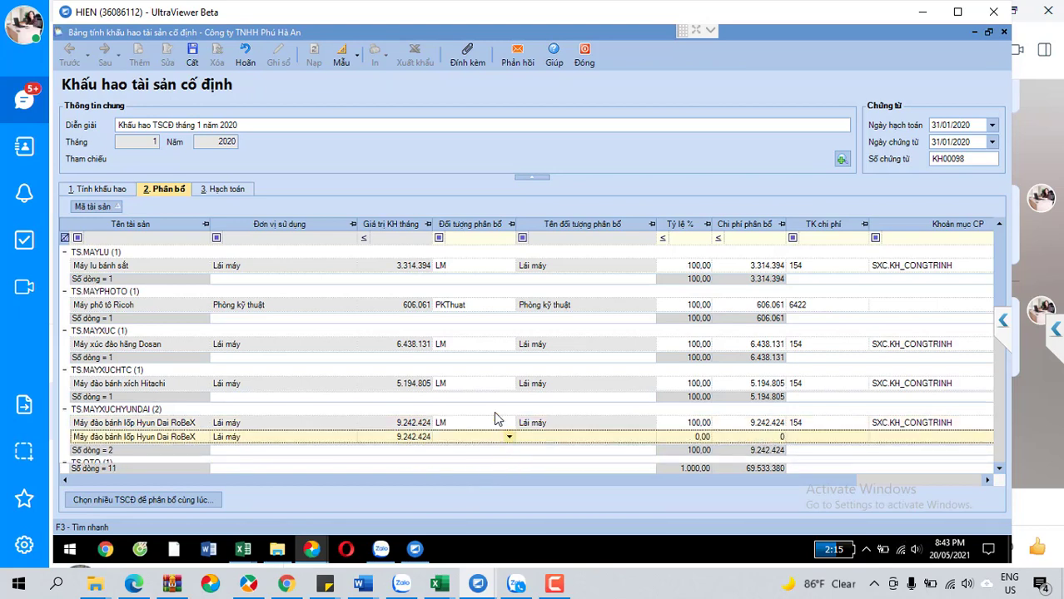
- Search the allocation objects for a "bp" department on the first Máy đào bánh lốp Hyun Dai RoBeX line
click(509, 423)
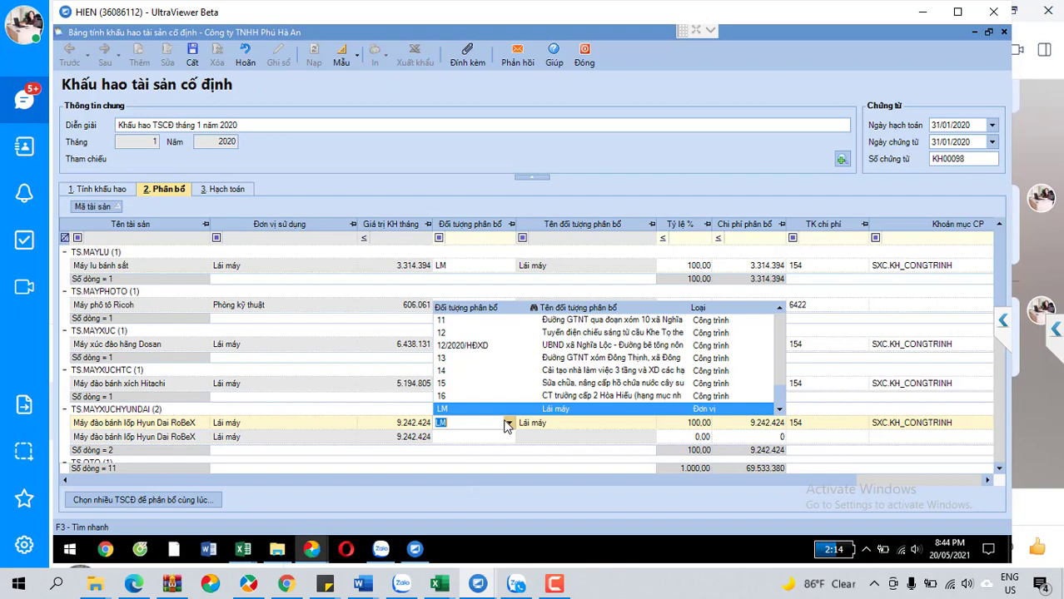
text(bp)
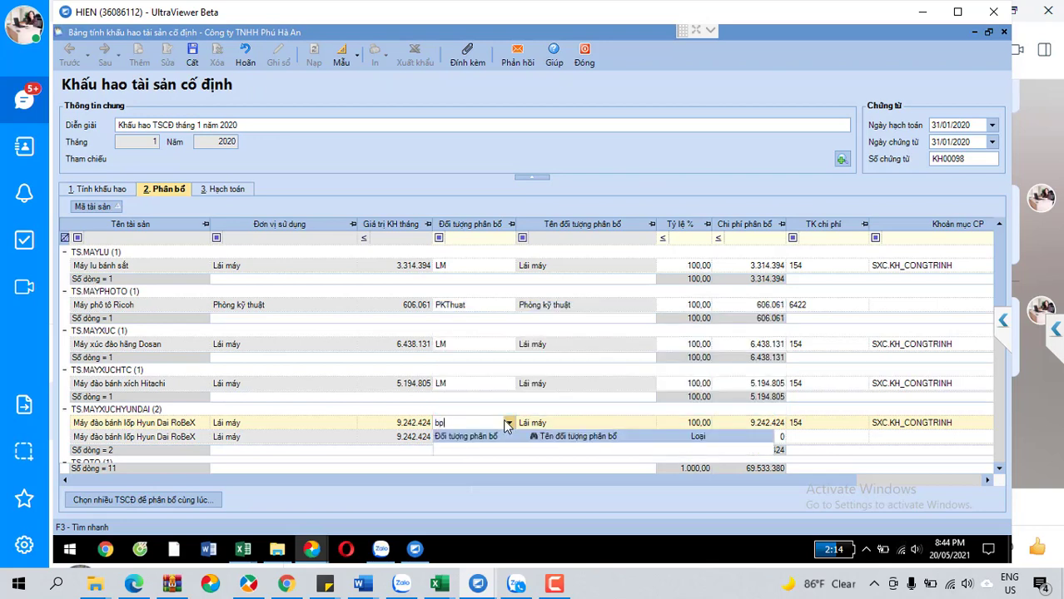
key(BackSpace)
key(BackSpace)
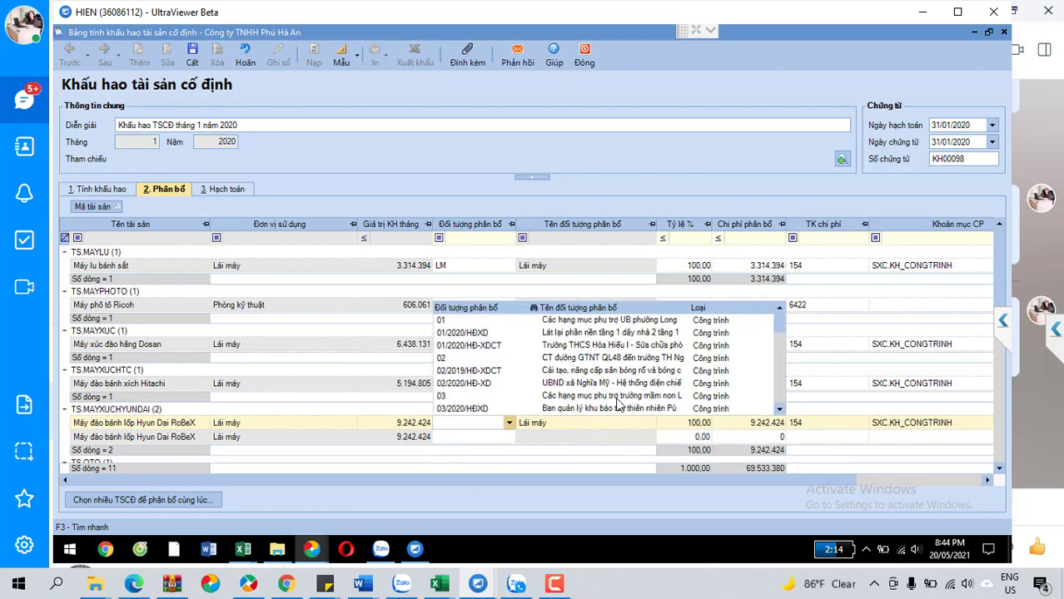
scroll(626, 379, down, 5)
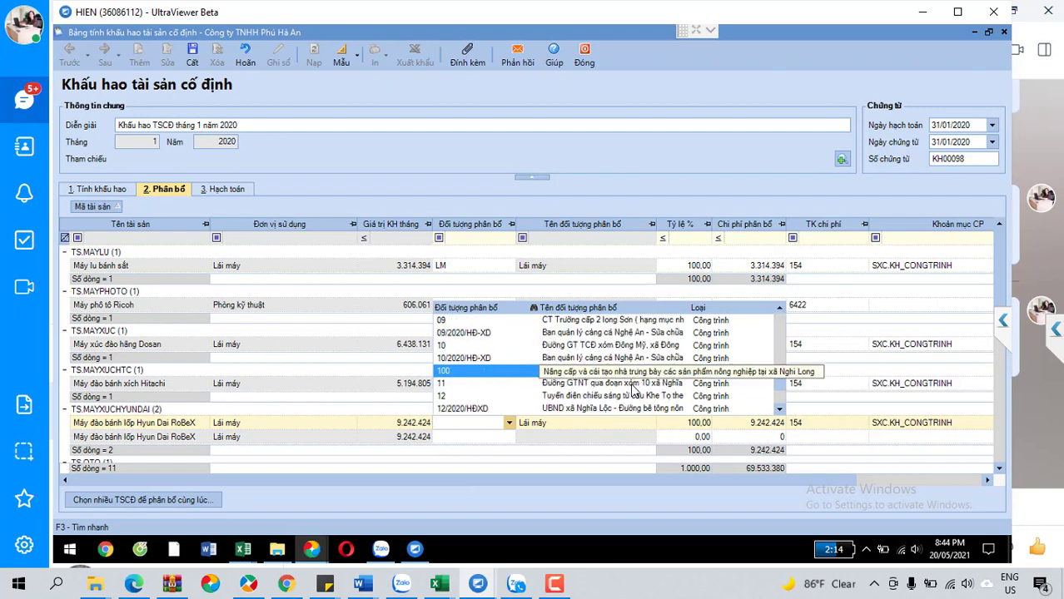
scroll(634, 390, down, 6)
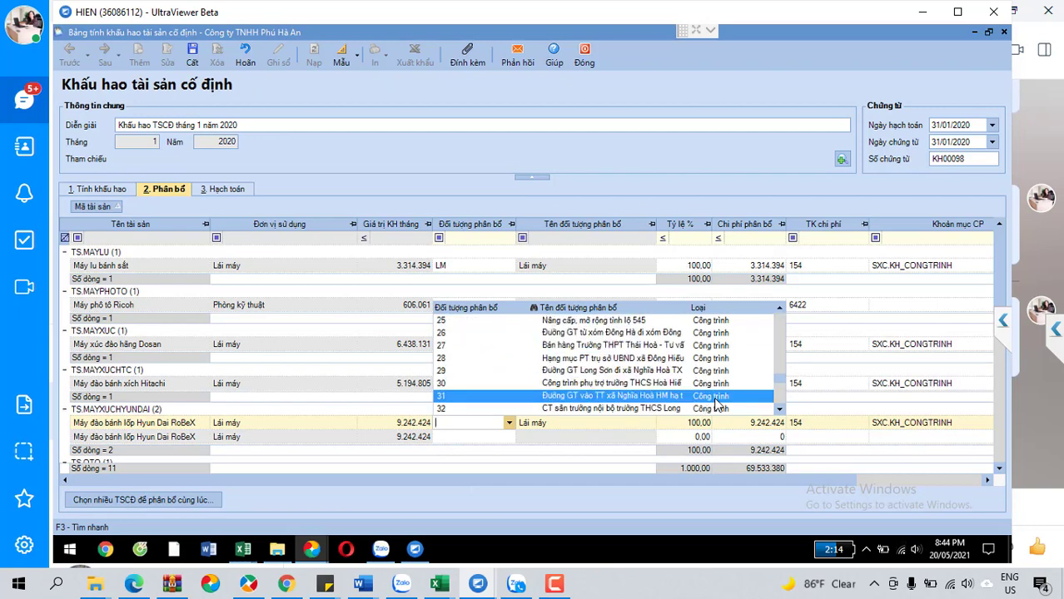
scroll(714, 404, down, 4)
- Close the January 2020 depreciation voucher without saving and open the organisation structure list (Cơ cấu tổ chức)
click(630, 93)
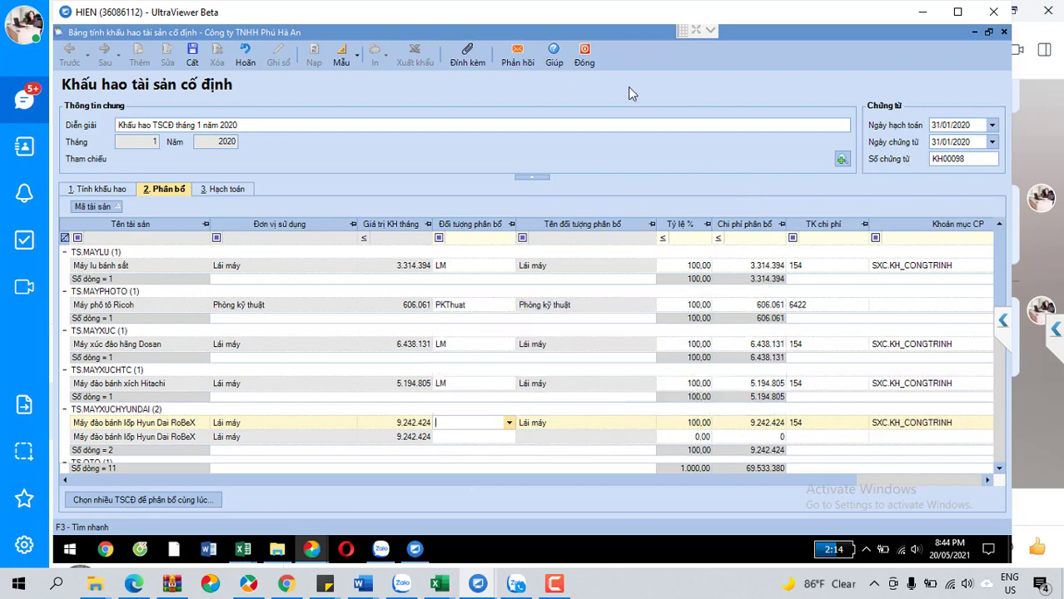
click(584, 57)
click(571, 335)
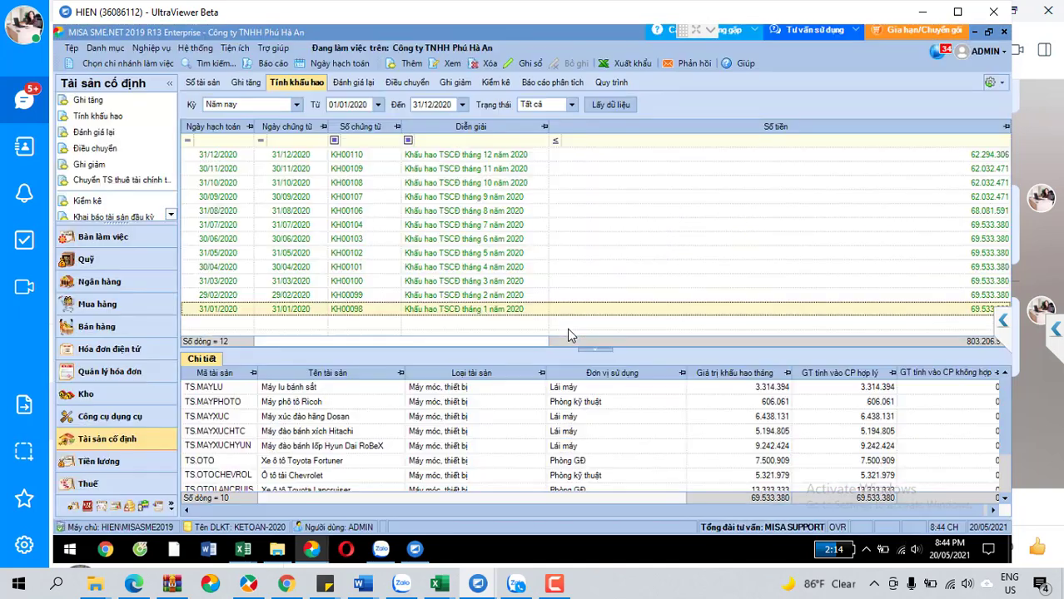
click(105, 49)
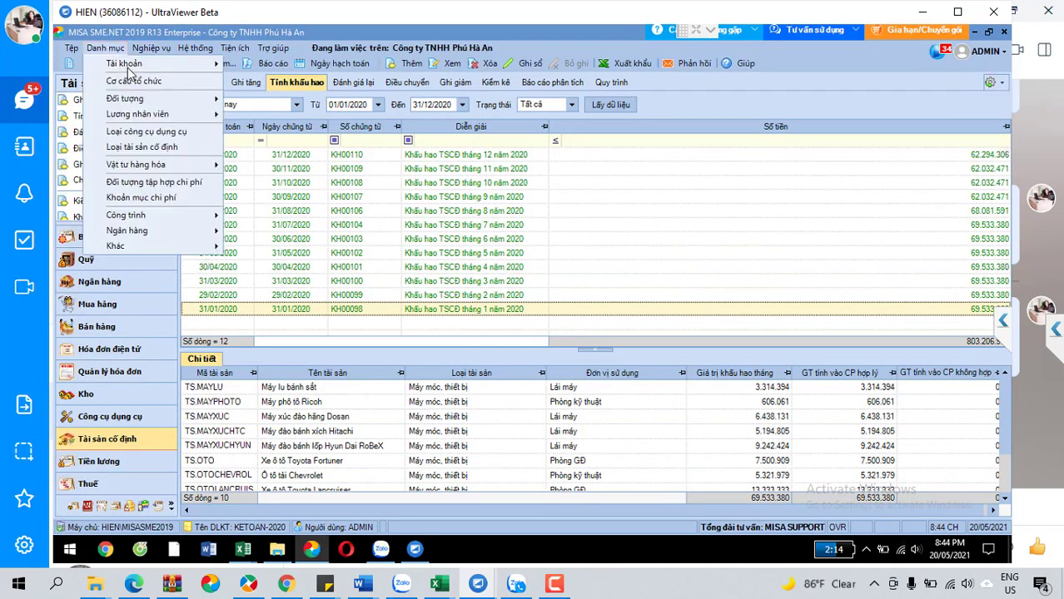
click(135, 82)
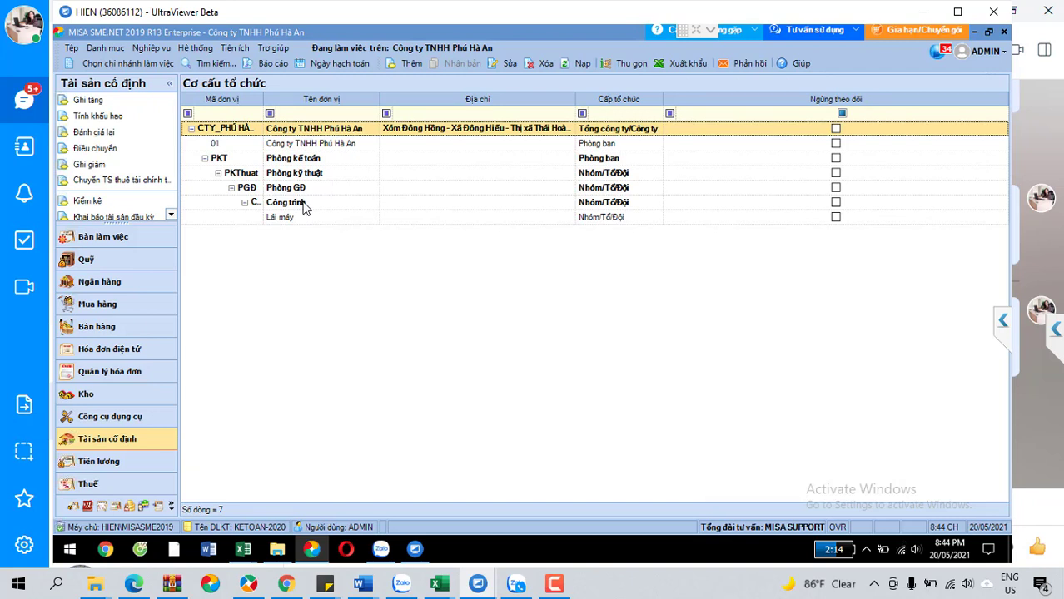
- Try to recode the unit Lái máy as BP_LM and move it directly under Công ty TNHH Phú Hà An, then cancel the edit
double_click(282, 218)
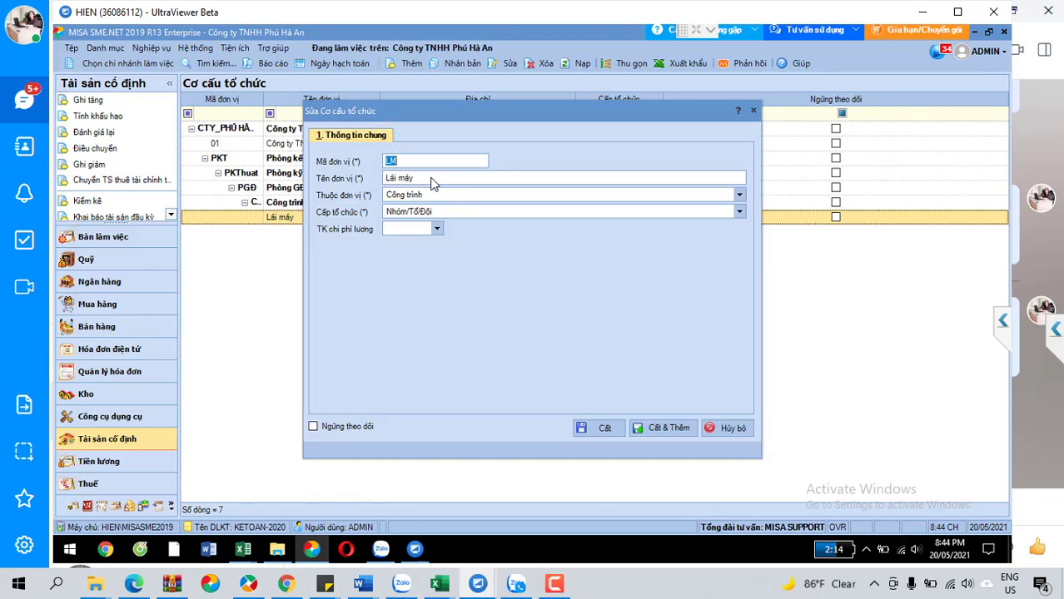
click(406, 160)
key(Left)
text(BP_)
click(740, 194)
click(740, 195)
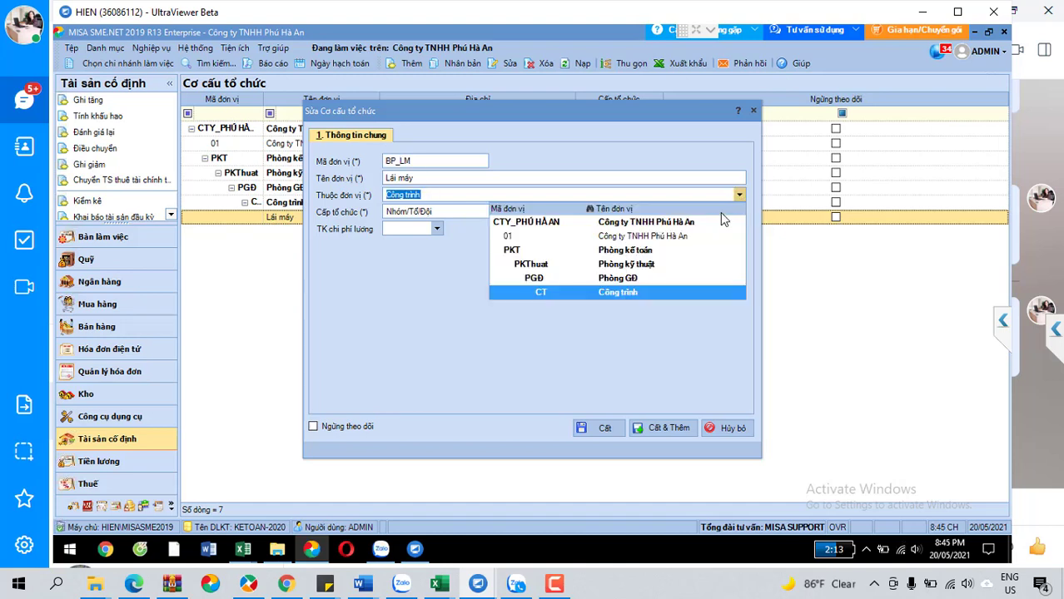
click(702, 230)
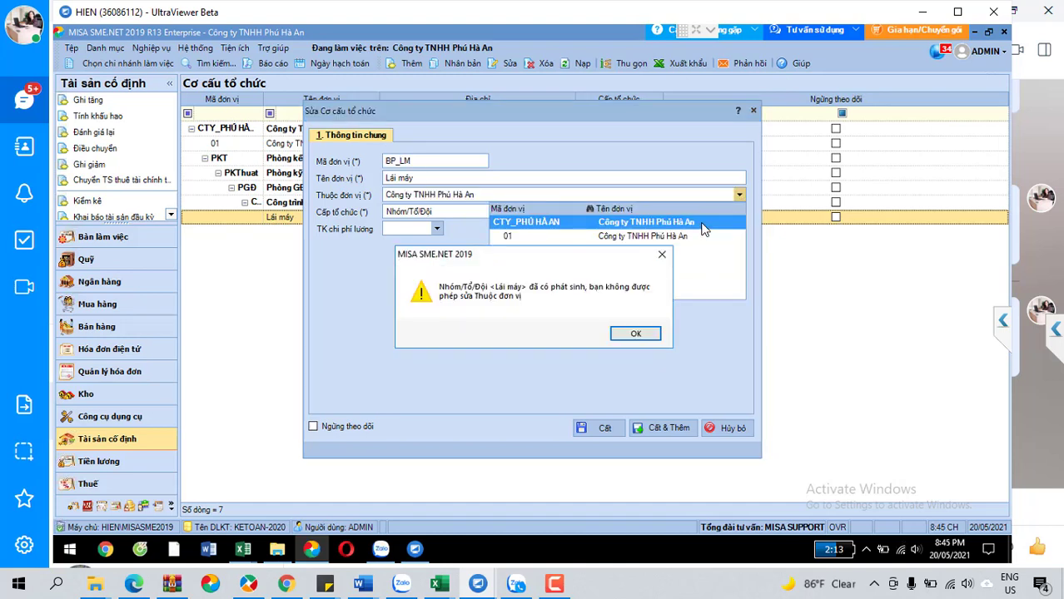
click(637, 334)
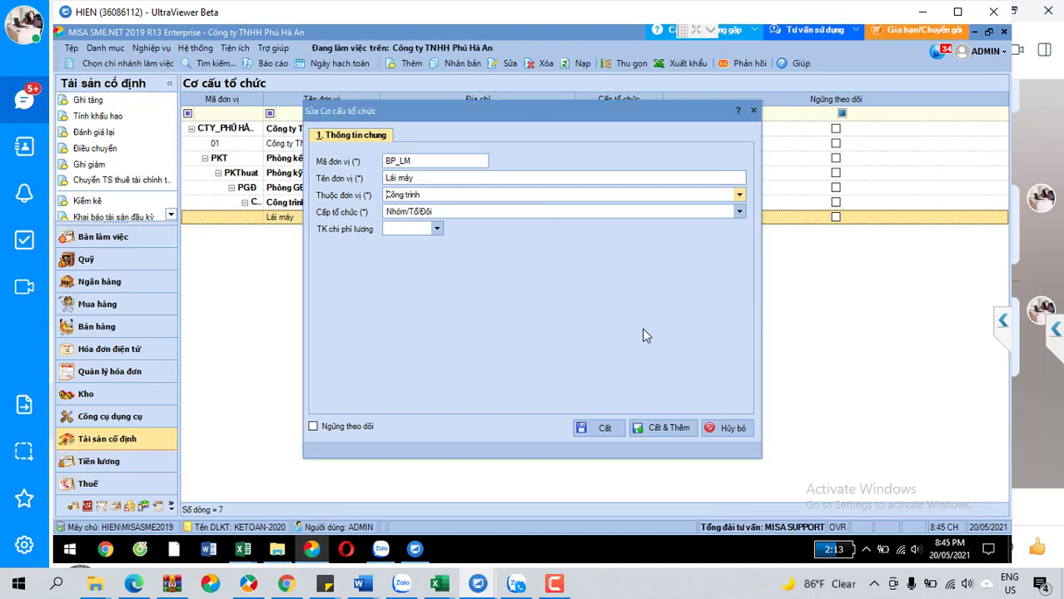
click(746, 428)
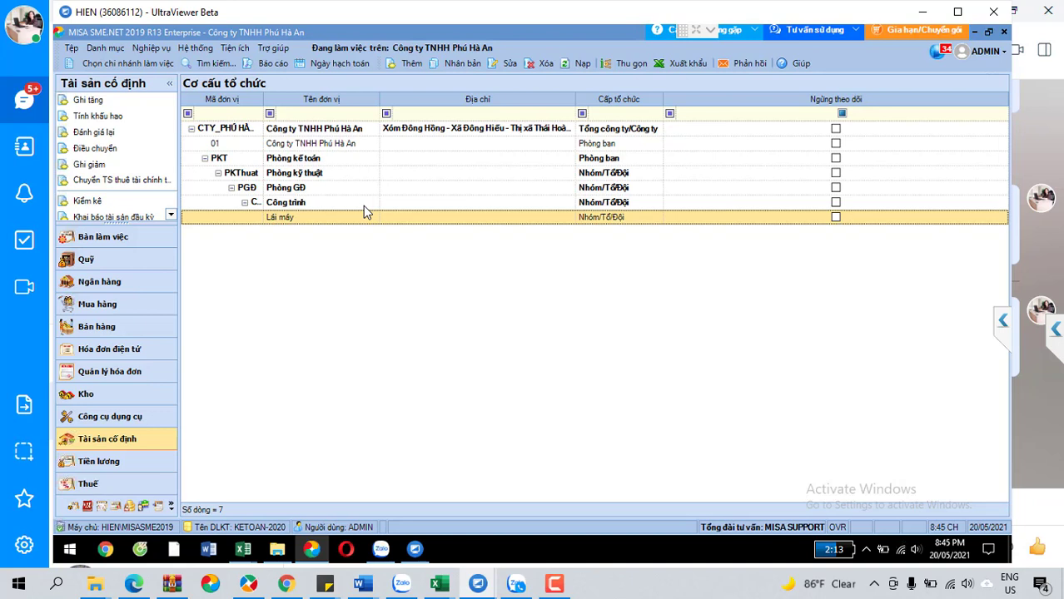
- Add a unit with code BP_QL and name "Quản lý" under Công ty TNHH Phú Hà An, at level Phòng ban
click(319, 133)
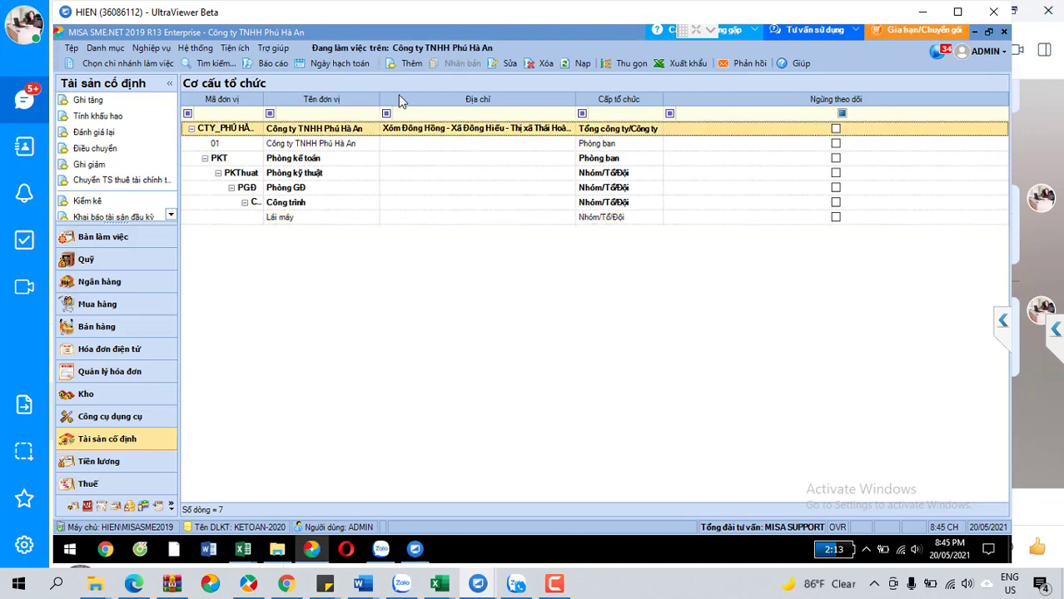
click(406, 64)
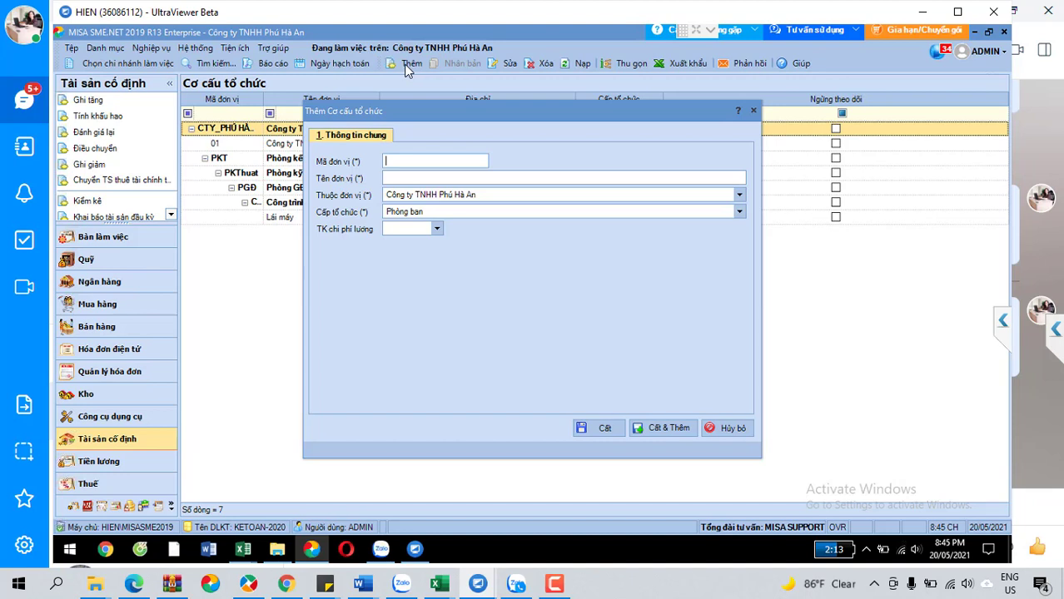
text(BP_QL)
click(426, 176)
text(Qua)
text(n lý)
click(496, 197)
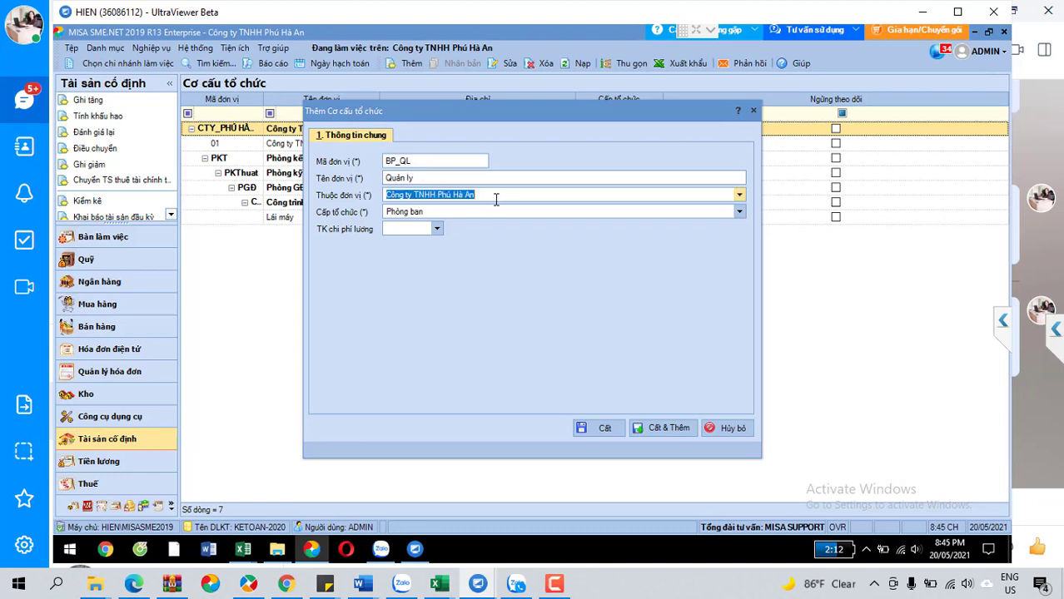
click(459, 211)
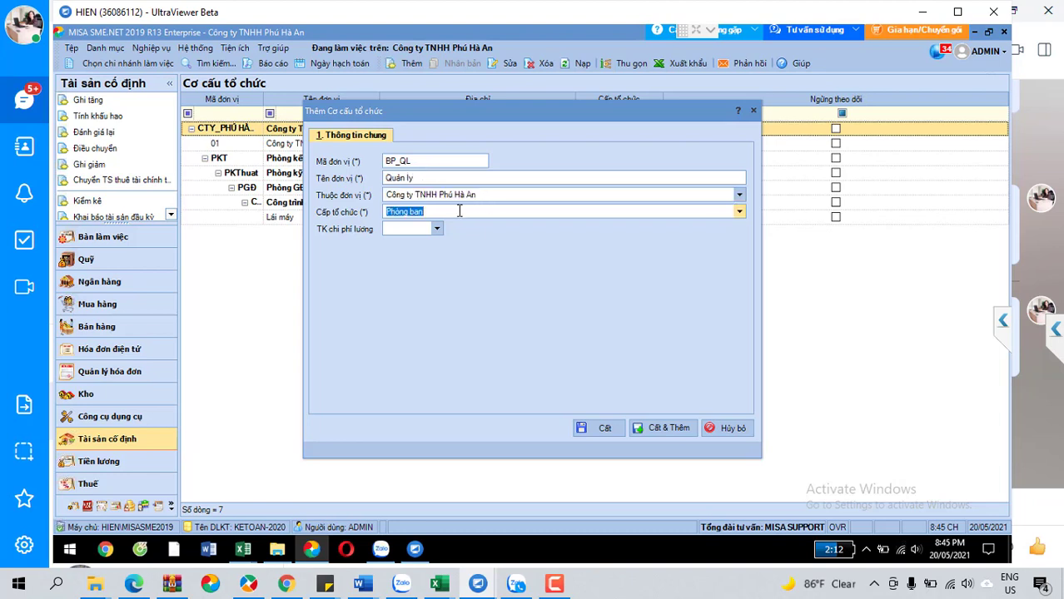
mouse_move(710, 33)
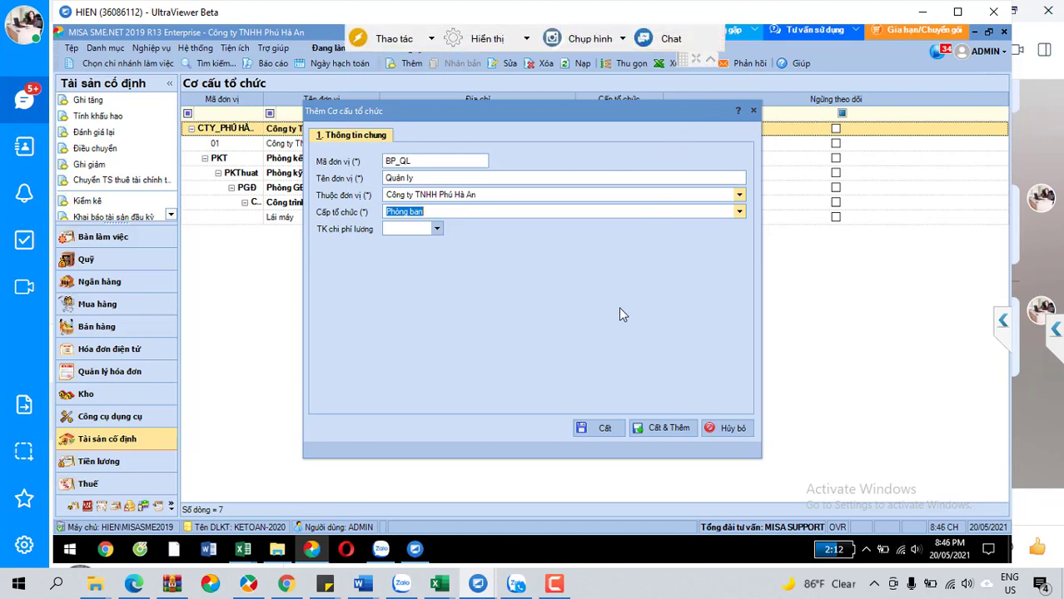
click(740, 213)
click(506, 250)
click(598, 425)
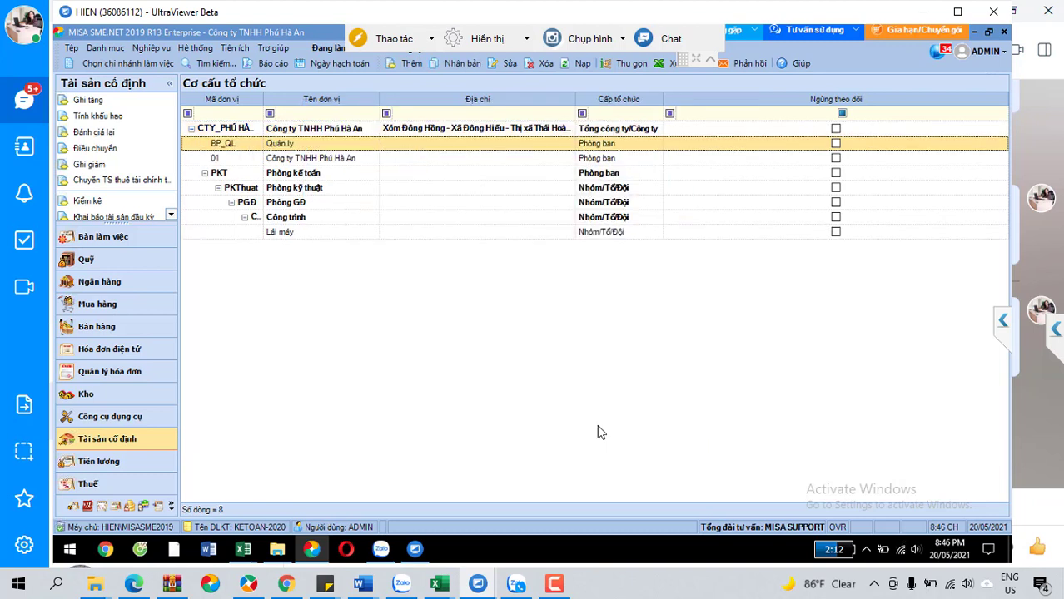
- Duplicate the unit Quản lý as a new unit with code BP_CONGTRINH and name "BP công trình", and save it
double_click(240, 148)
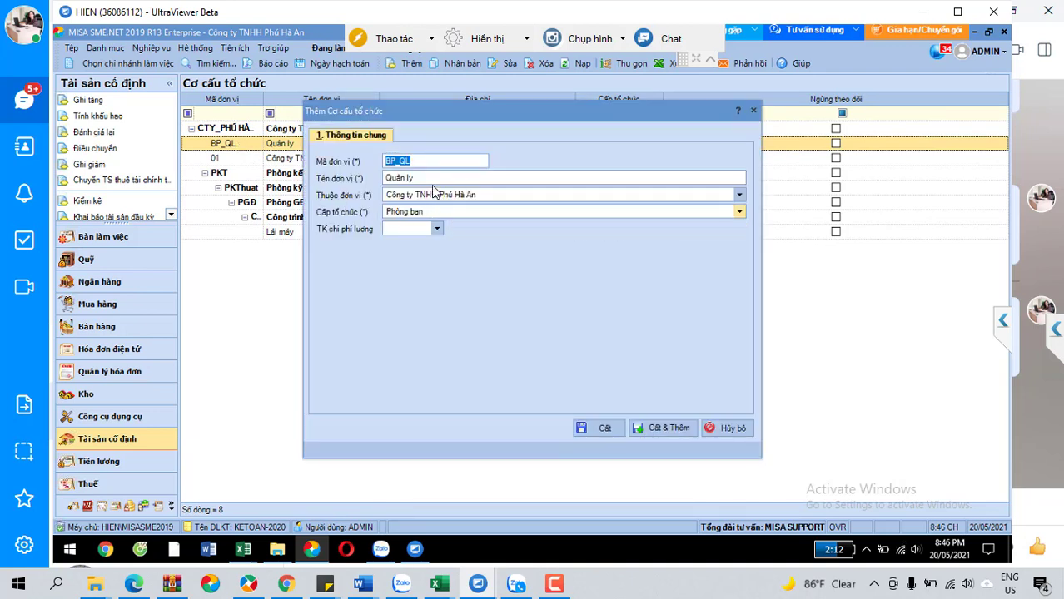
click(431, 179)
click(417, 161)
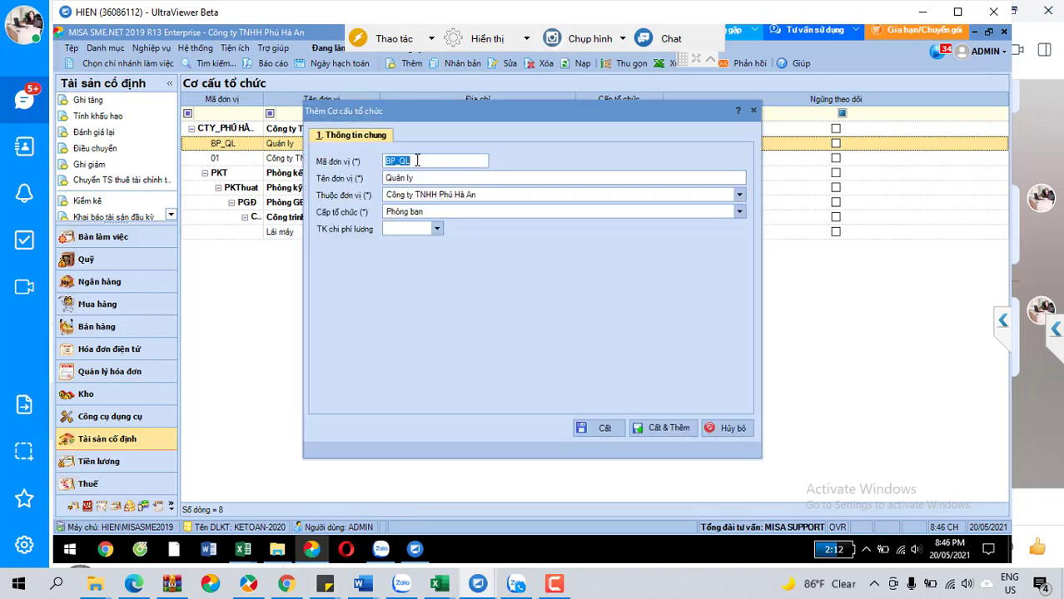
click(417, 161)
key(BackSpace)
key(BackSpace)
text(CONGTr)
text(INH)
key(Tab)
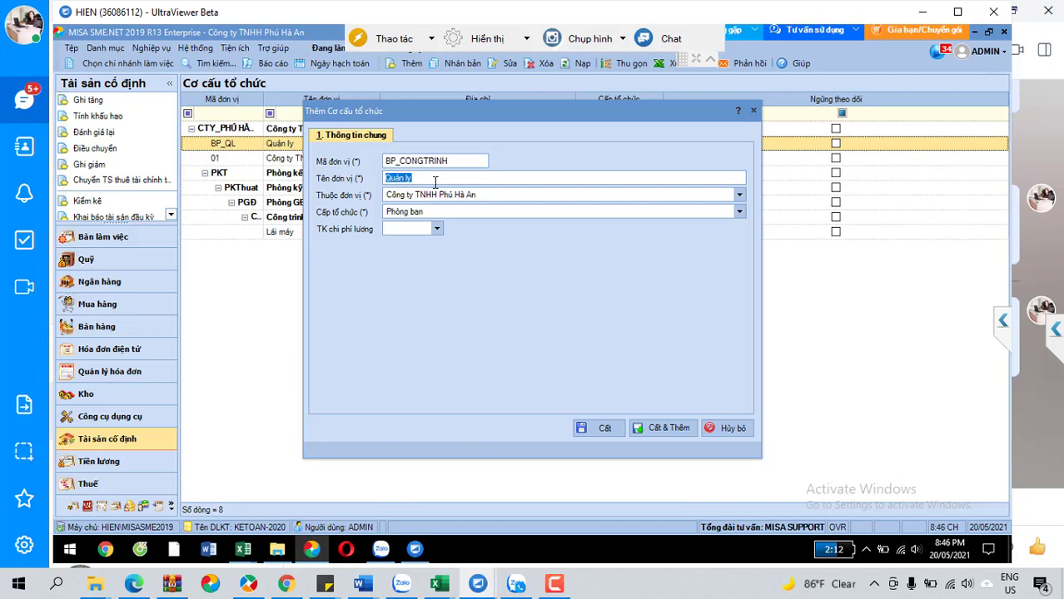
text(BP công trình)
click(447, 193)
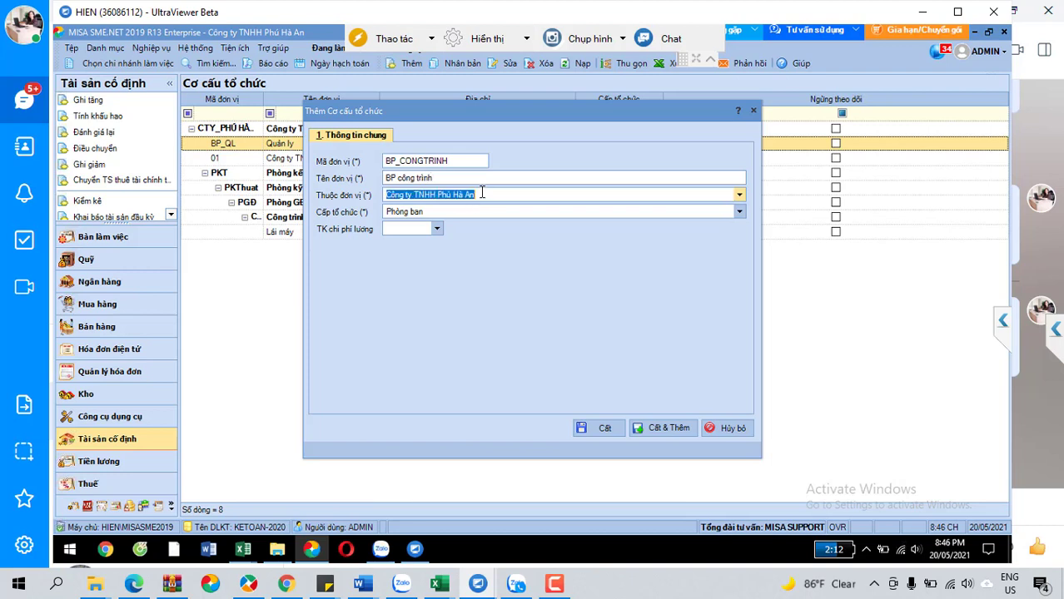
click(454, 211)
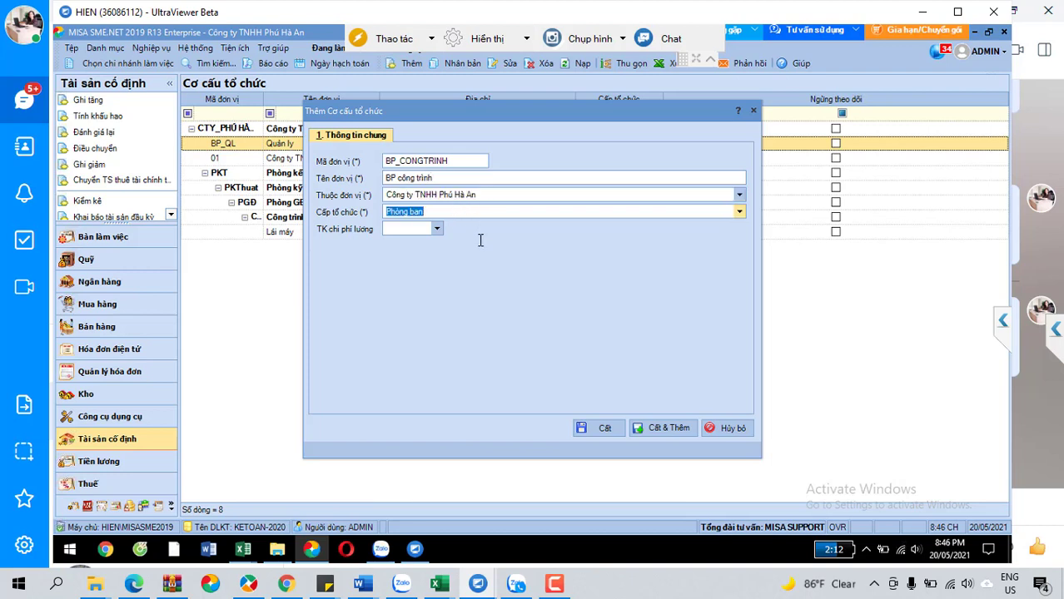
click(605, 429)
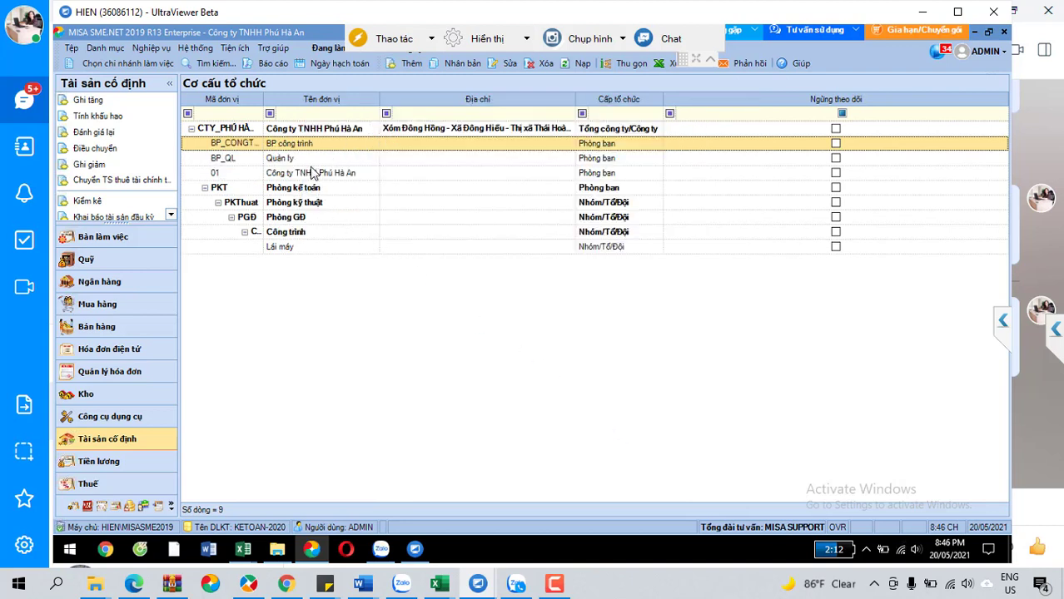
- Duplicate the unit BP công trình as a new unit with code BP_CHOTHUE and name "BP cho thuê", and save it
key(ctrl+d)
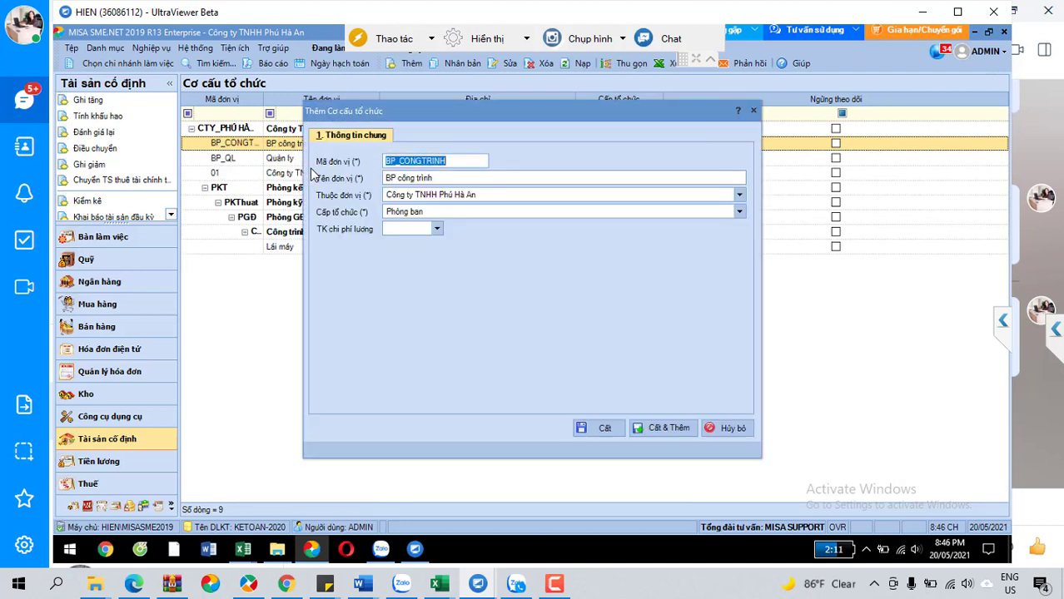
click(455, 162)
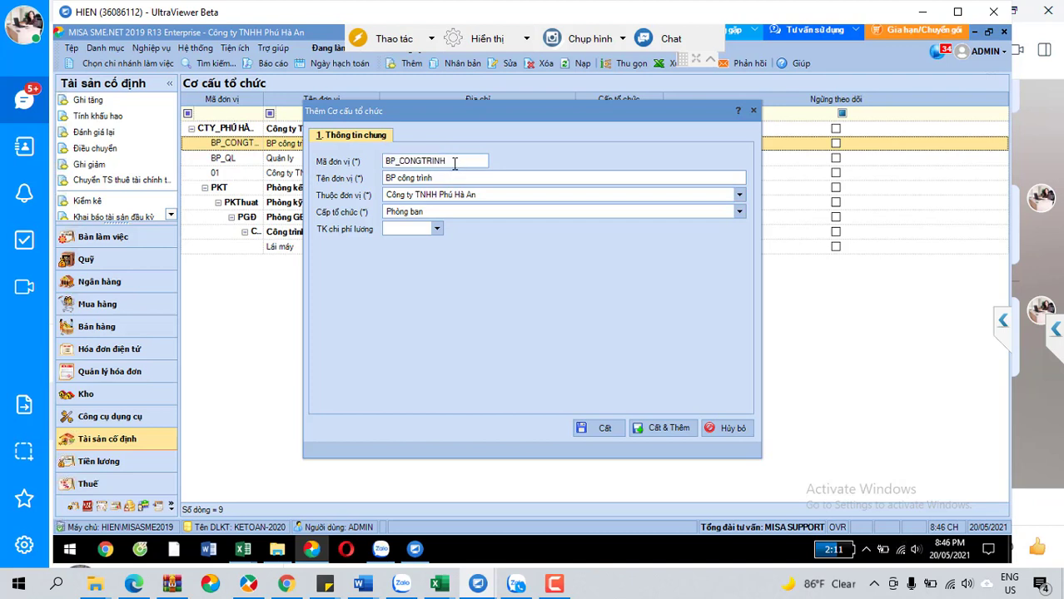
key(BackSpace)
key(BackSpace)
key(BackSpace)
key(BackSpace)
key(BackSpace)
key(BackSpace)
key(BackSpace)
key(BackSpace)
text(HOTHUE)
key(Tab)
click(441, 178)
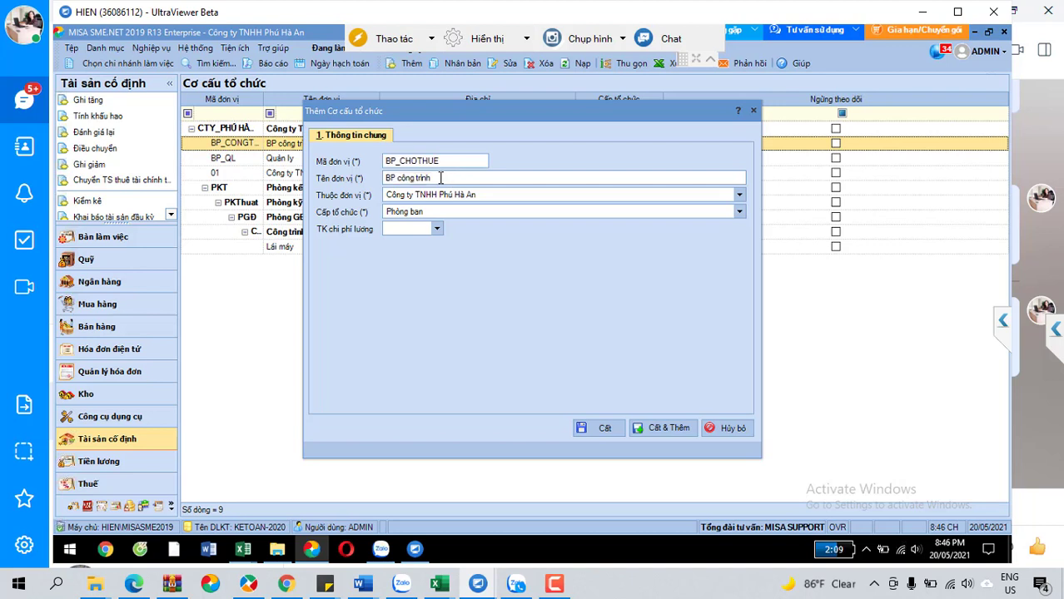
key(BackSpace)
key(BackSpace)
key(BackSpace)
key(BackSpace)
key(BackSpace)
key(BackSpace)
key(BackSpace)
key(BackSpace)
key(BackSpace)
key(BackSpace)
text(cho thuê)
key(Tab)
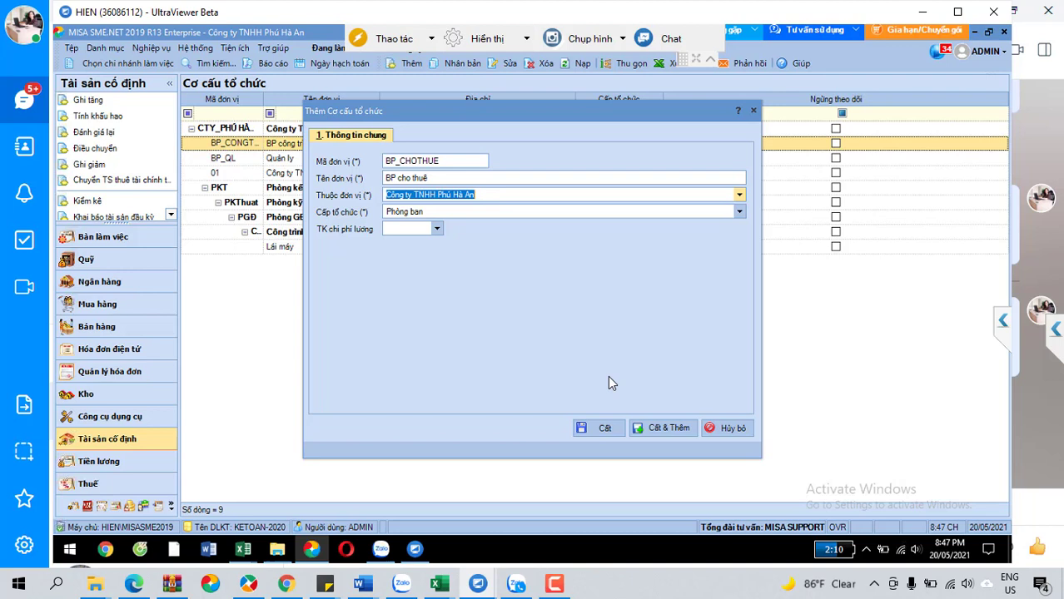
click(605, 428)
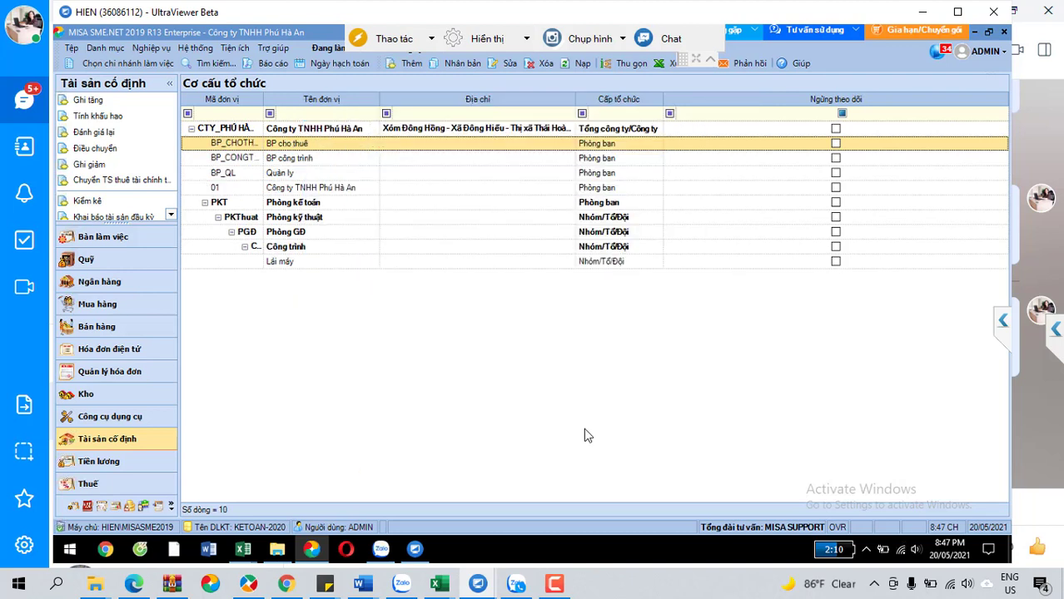
click(293, 130)
click(286, 146)
click(287, 162)
click(287, 174)
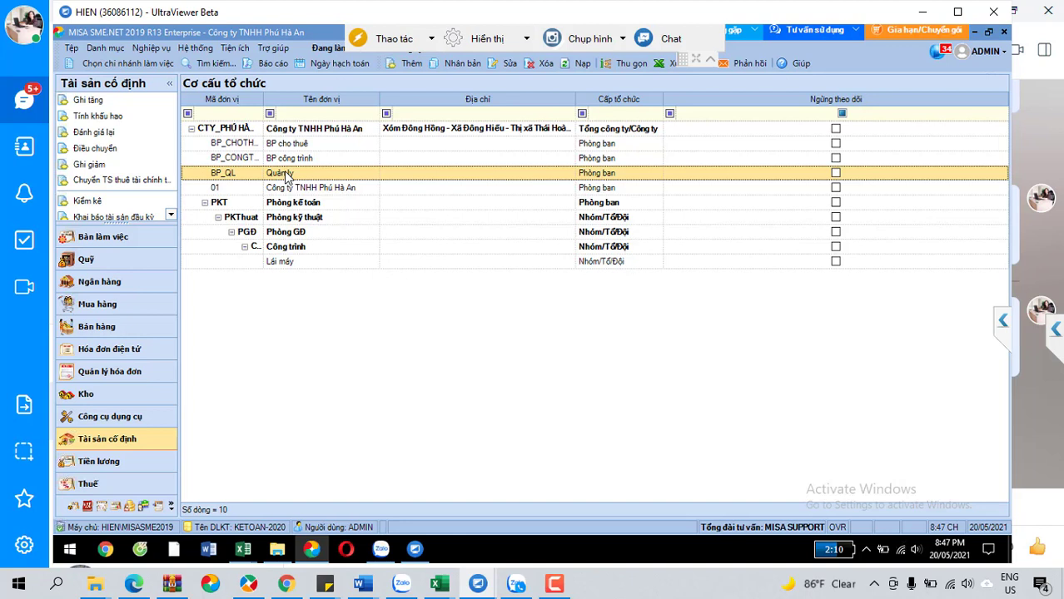
- Return to the 2020 fixed asset depreciation list and open the January 2020 voucher KH00098
click(138, 450)
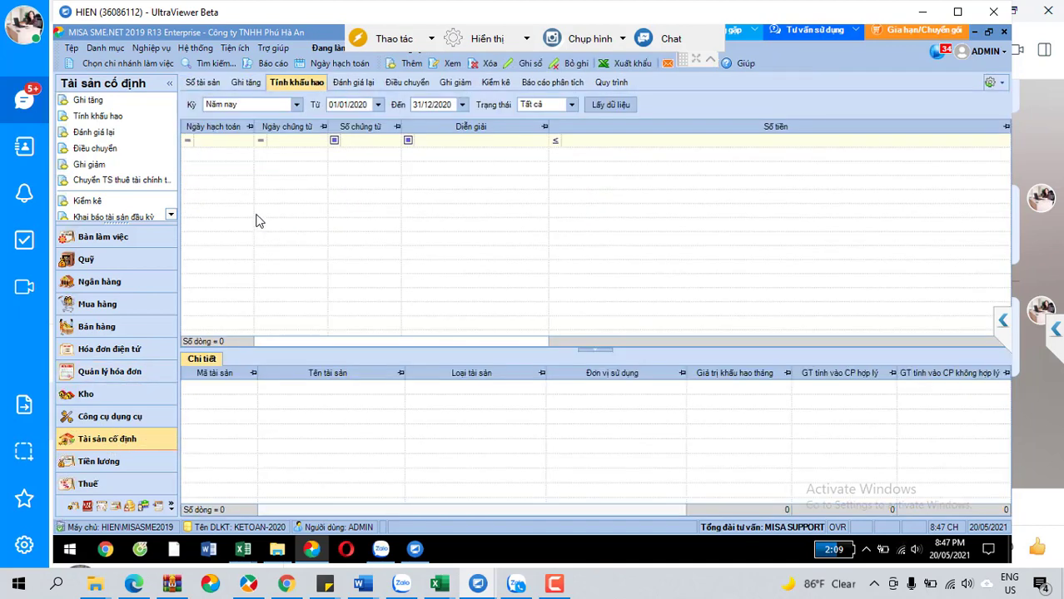
click(286, 308)
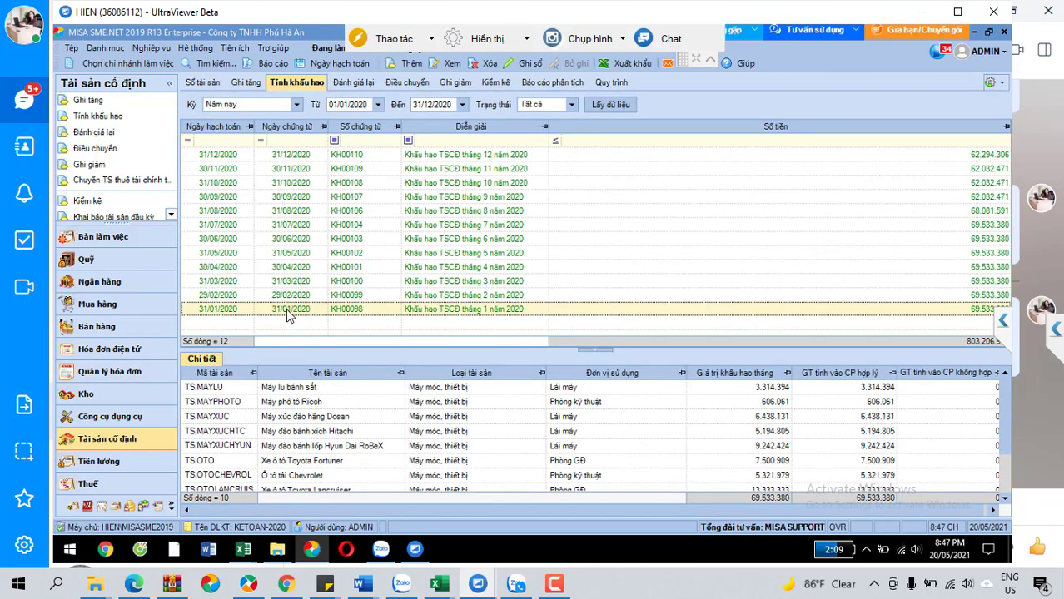
double_click(285, 308)
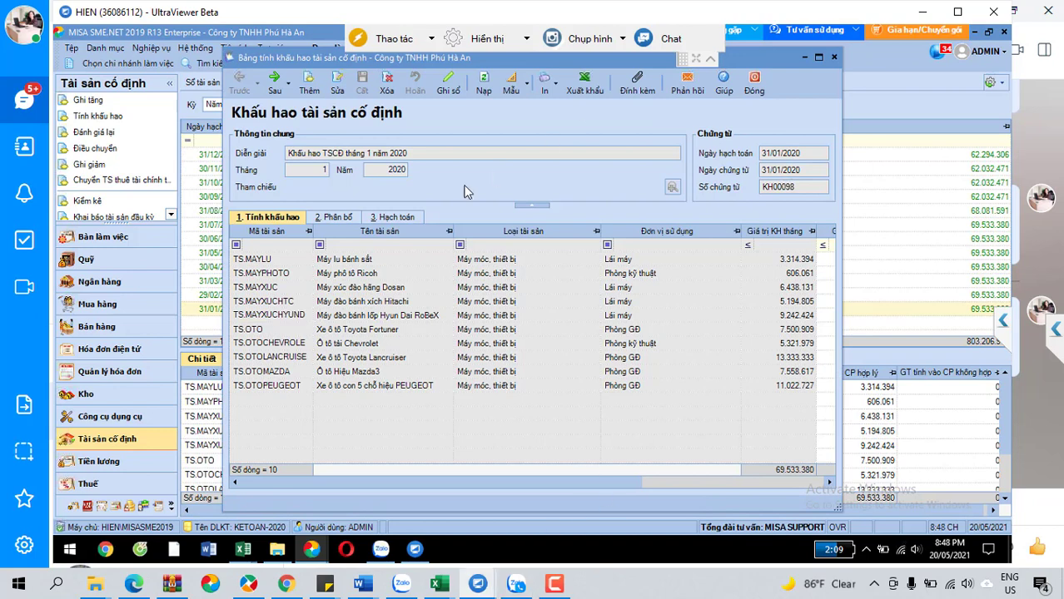
- Start editing the voucher and add a second allocation line for the Hyun Dai RoBeX excavator (TS.MAYXUCHYUNDAI)
click(337, 87)
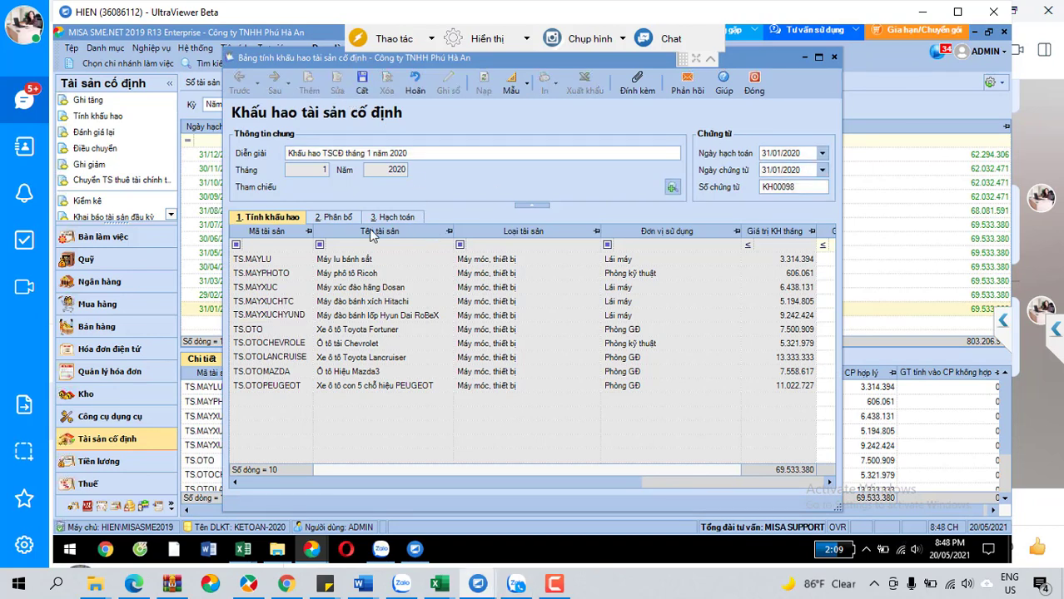
click(333, 217)
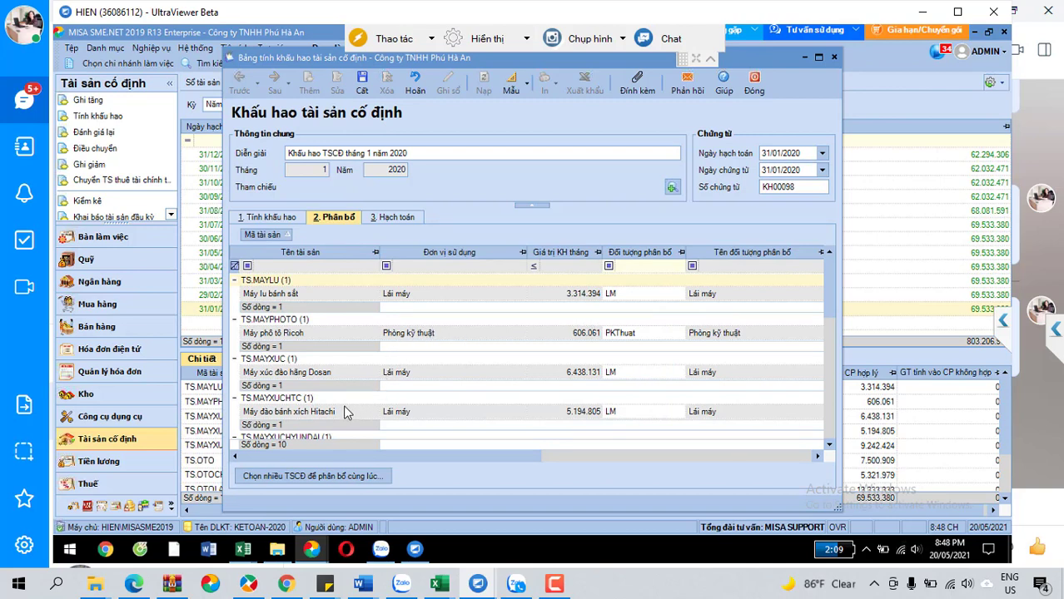
scroll(360, 415, down, 1)
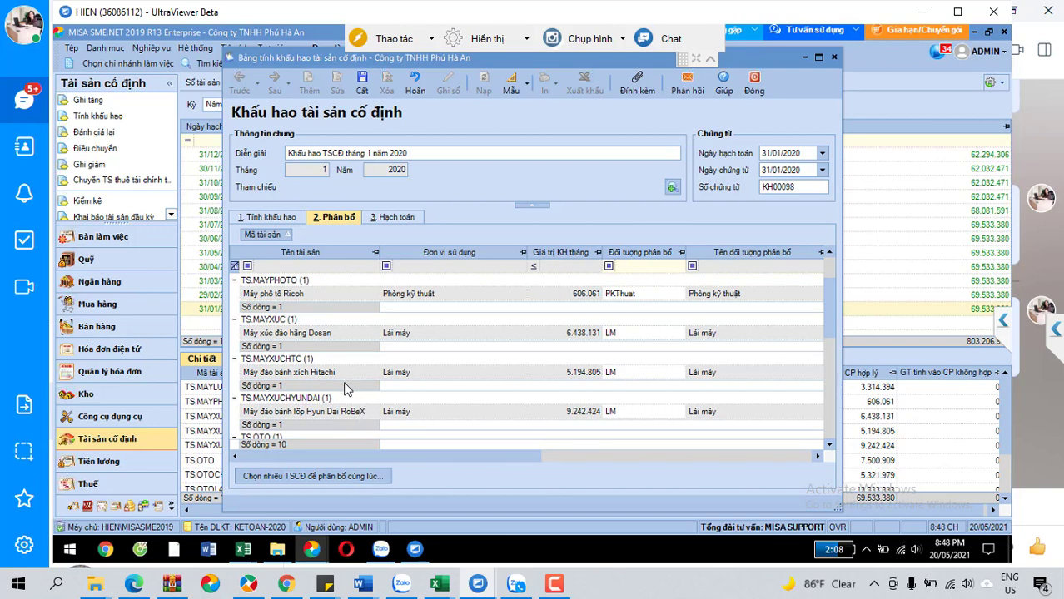
click(367, 413)
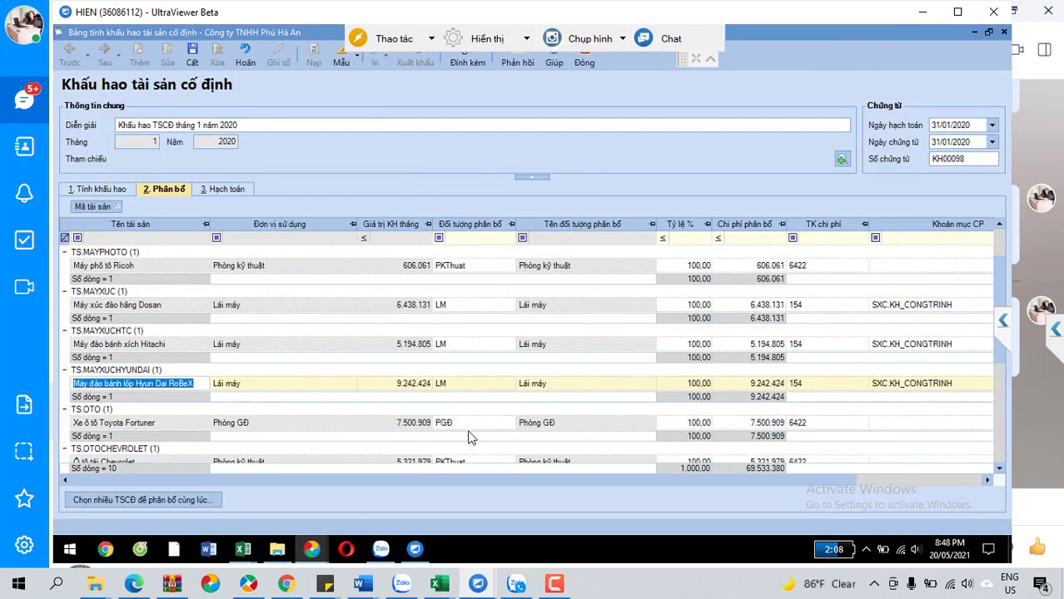
right_click(468, 389)
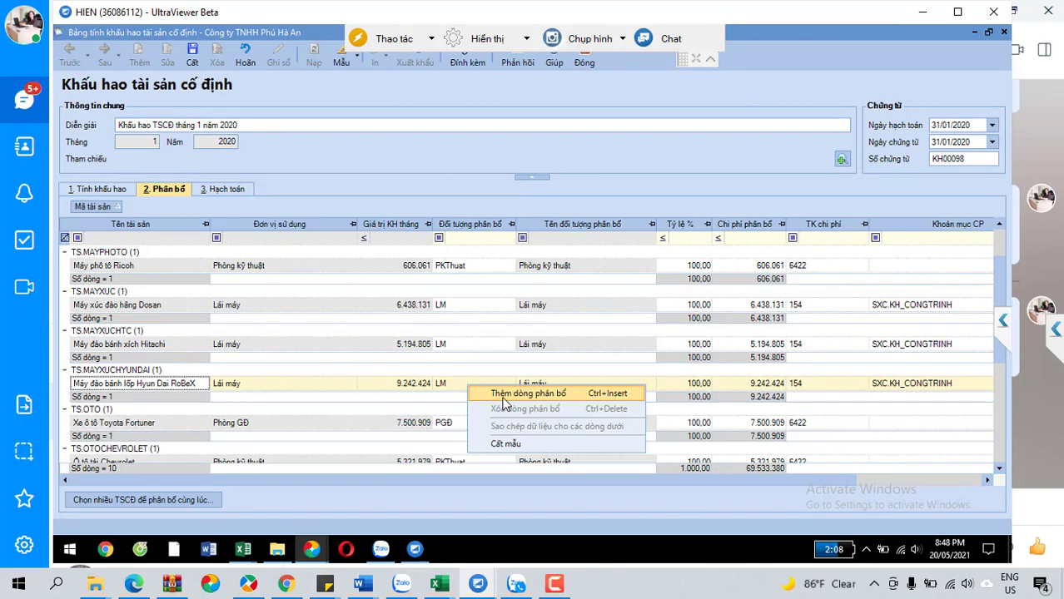
click(505, 400)
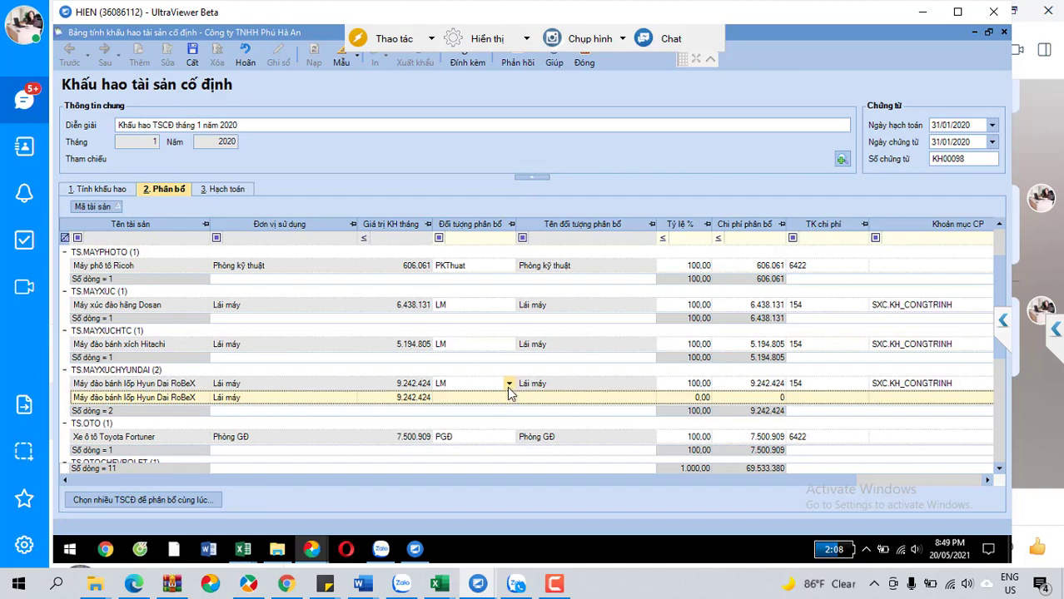
- Set the allocation objects of the two TS.MAYXUCHYUNDAI lines to BP_CONGTRINH and BP_CHOTHUE
click(509, 384)
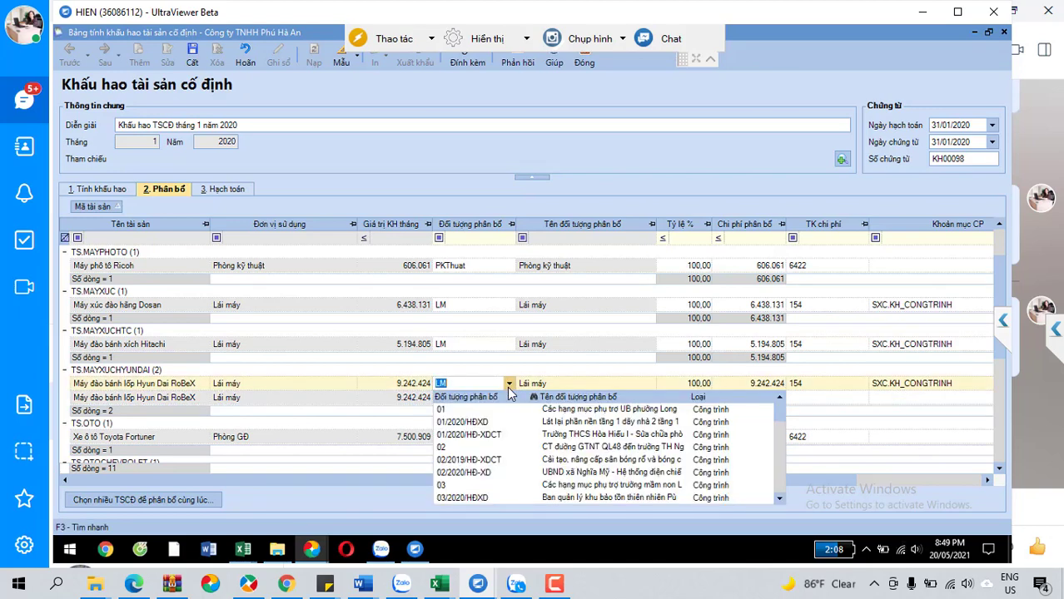
text(BP)
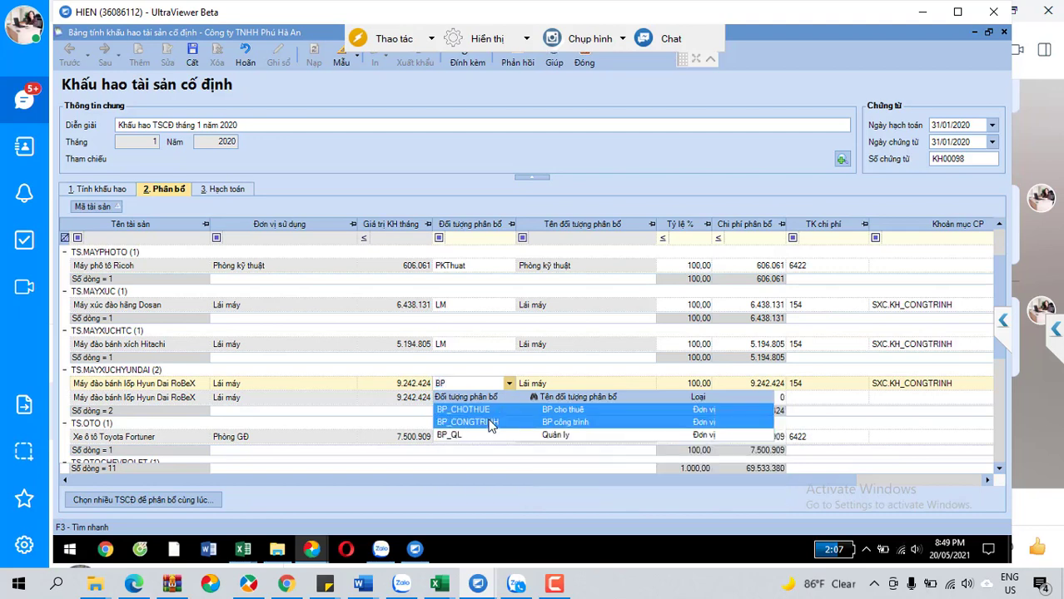
click(489, 425)
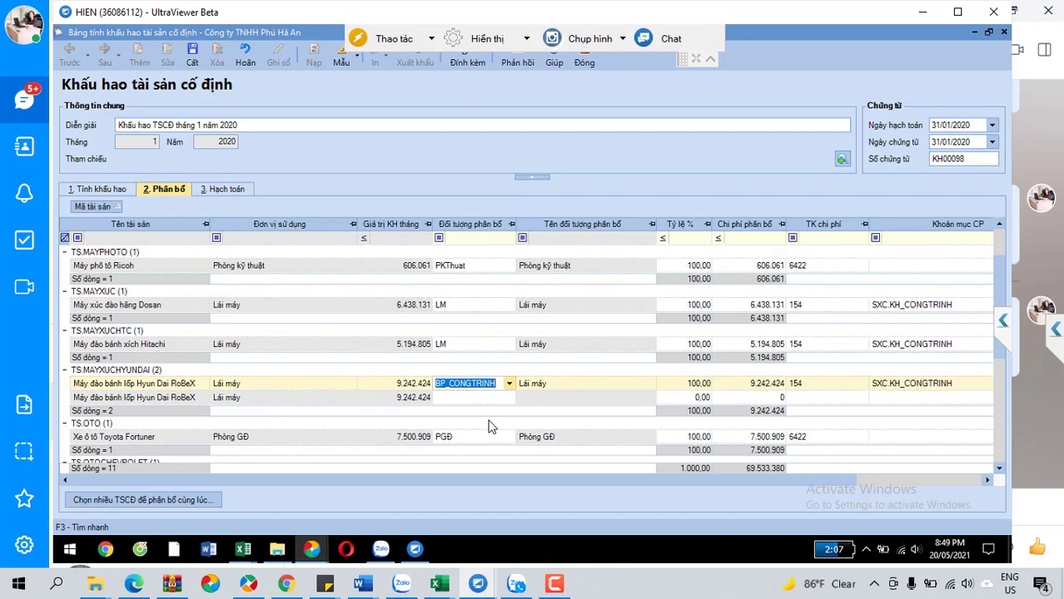
key(Tab)
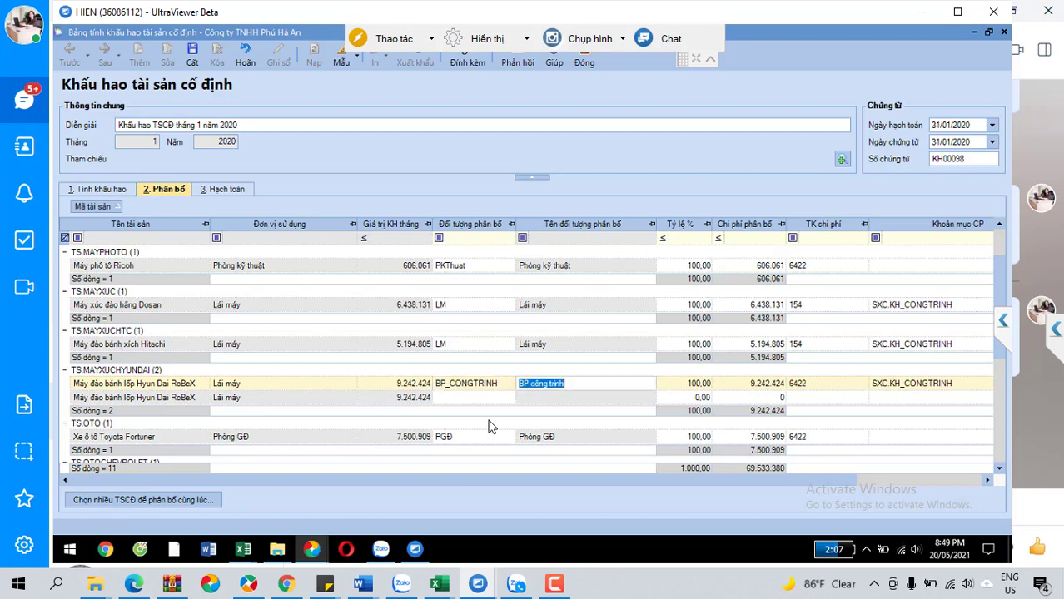
click(508, 397)
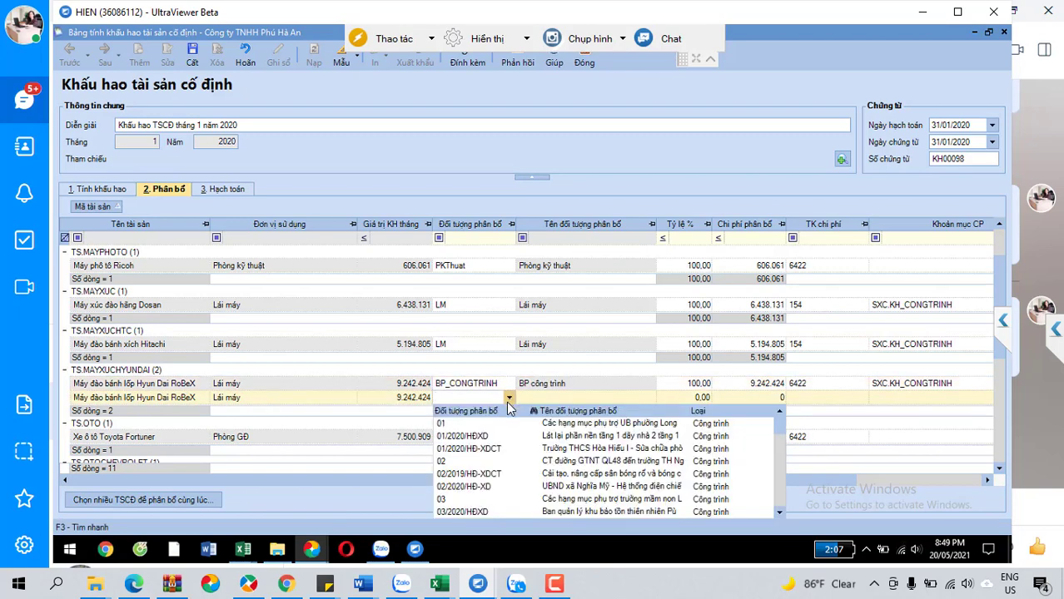
text(BP)
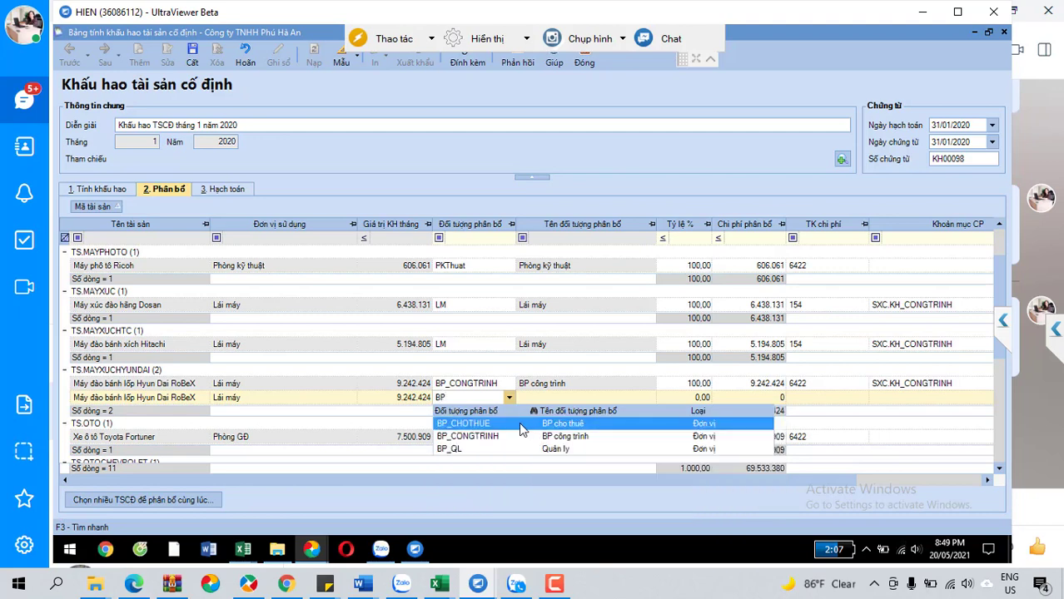
click(519, 424)
key(Tab)
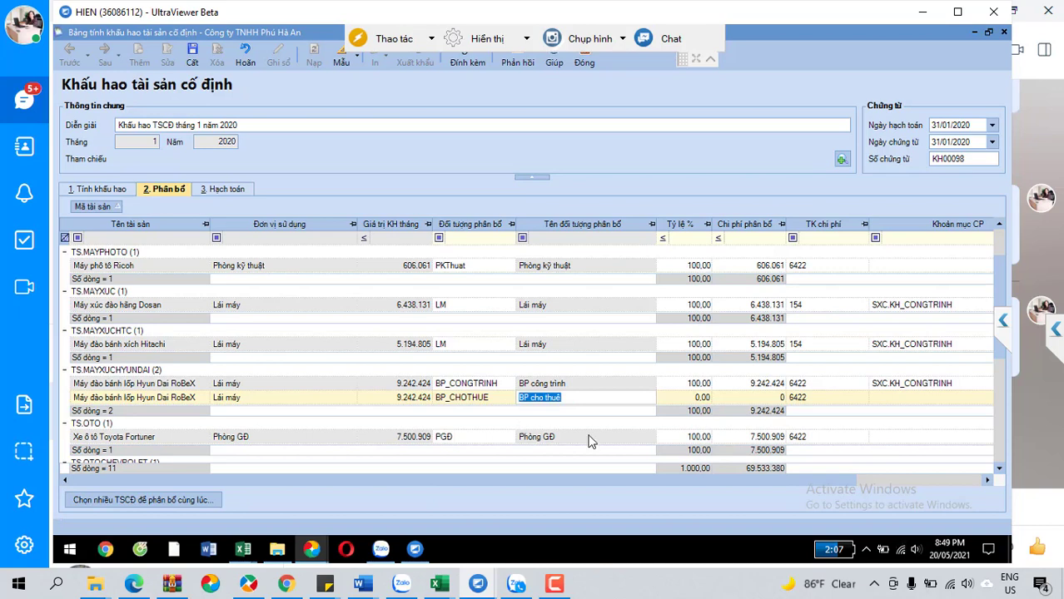
- Set the TS.MAYXUCHYUNDAI allocation rates to 10% for BP công trình and 90% for BP cho thuê
click(697, 385)
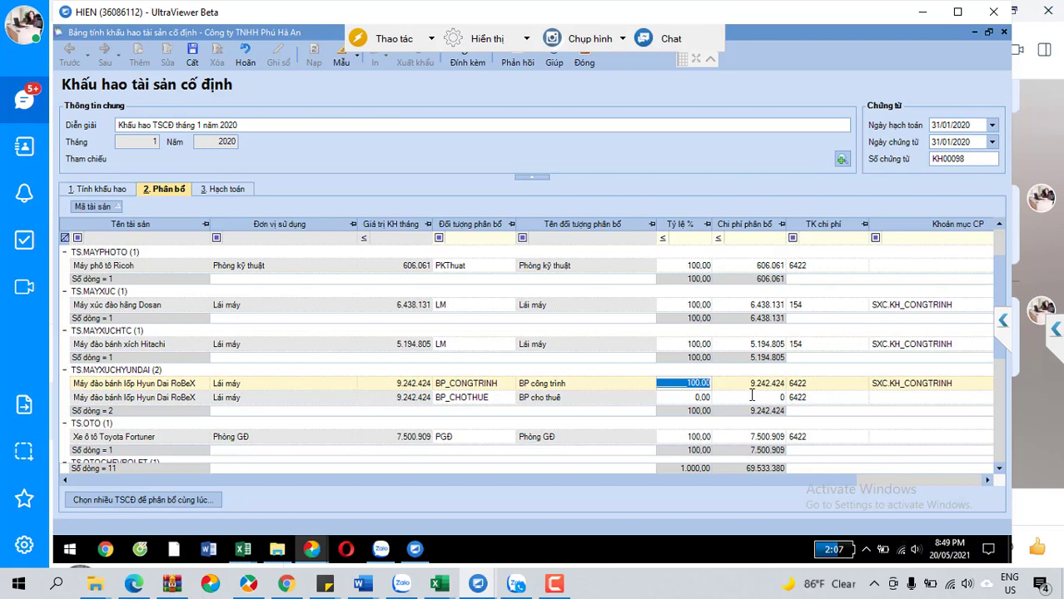
click(755, 389)
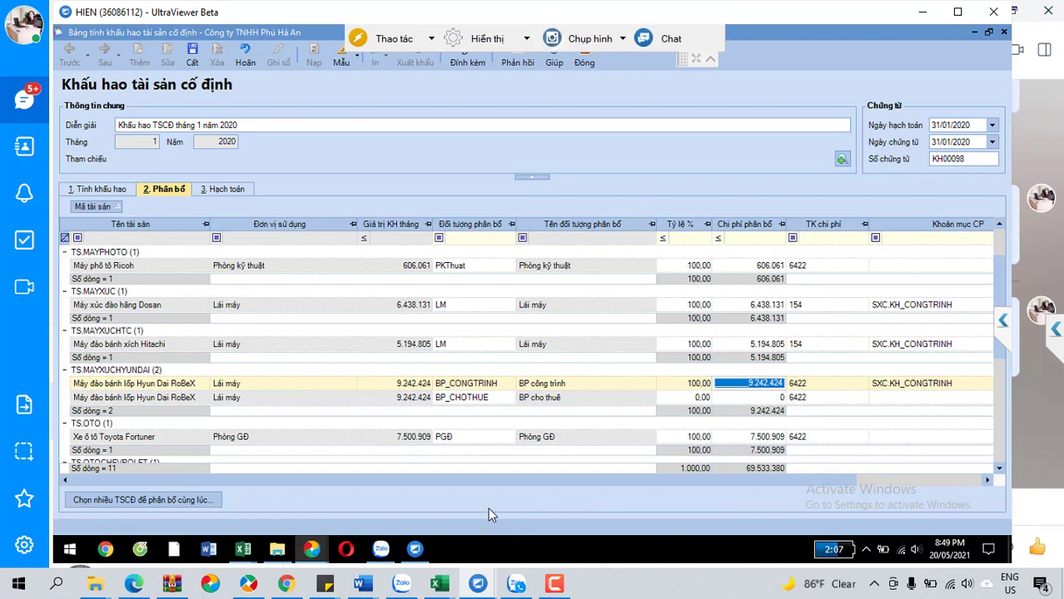
click(699, 385)
text(90)
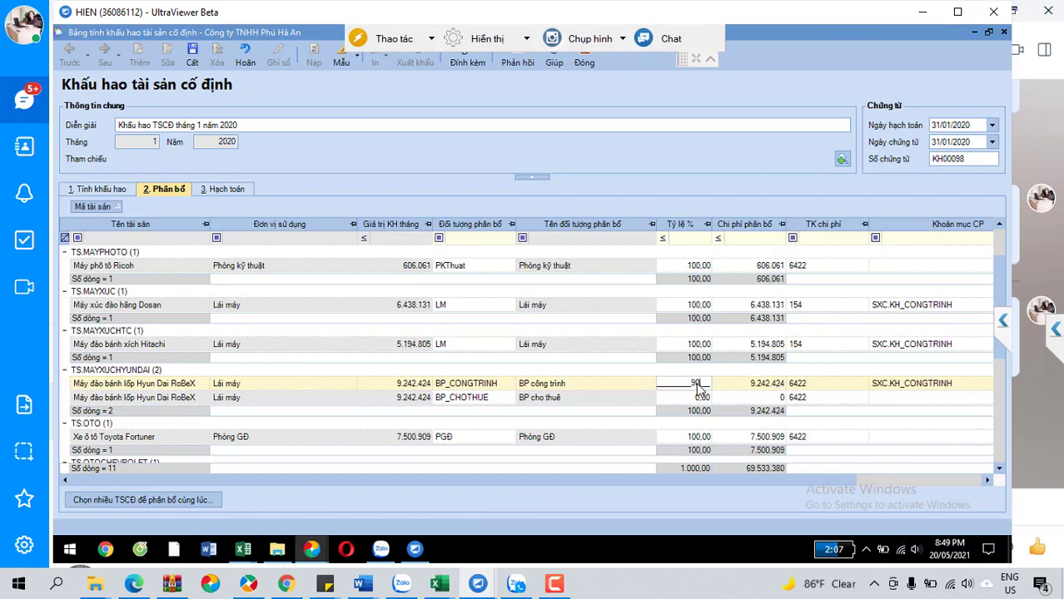
key(Tab)
click(698, 385)
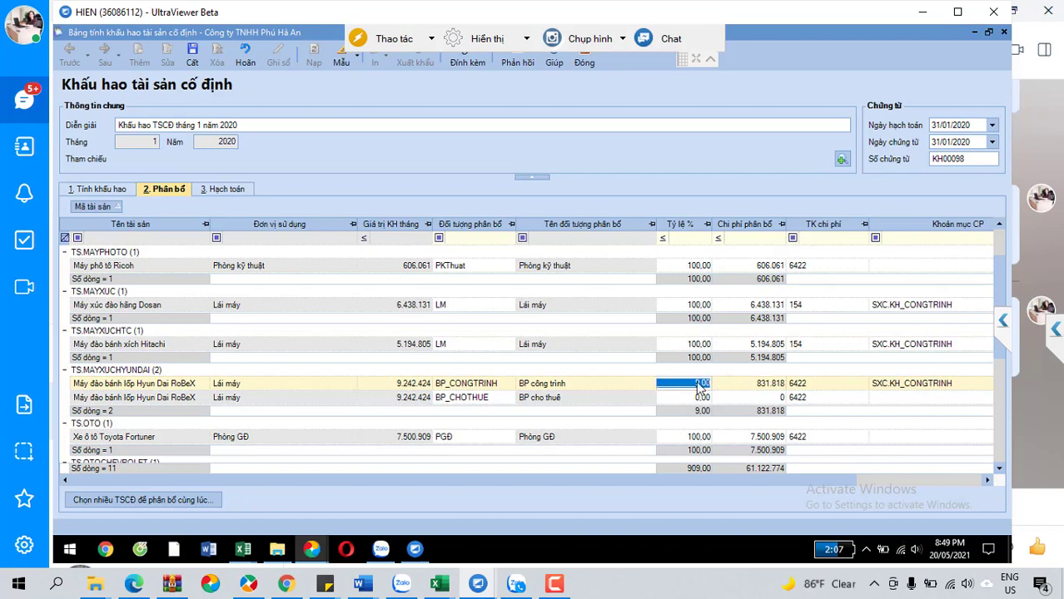
text(90)
key(Tab)
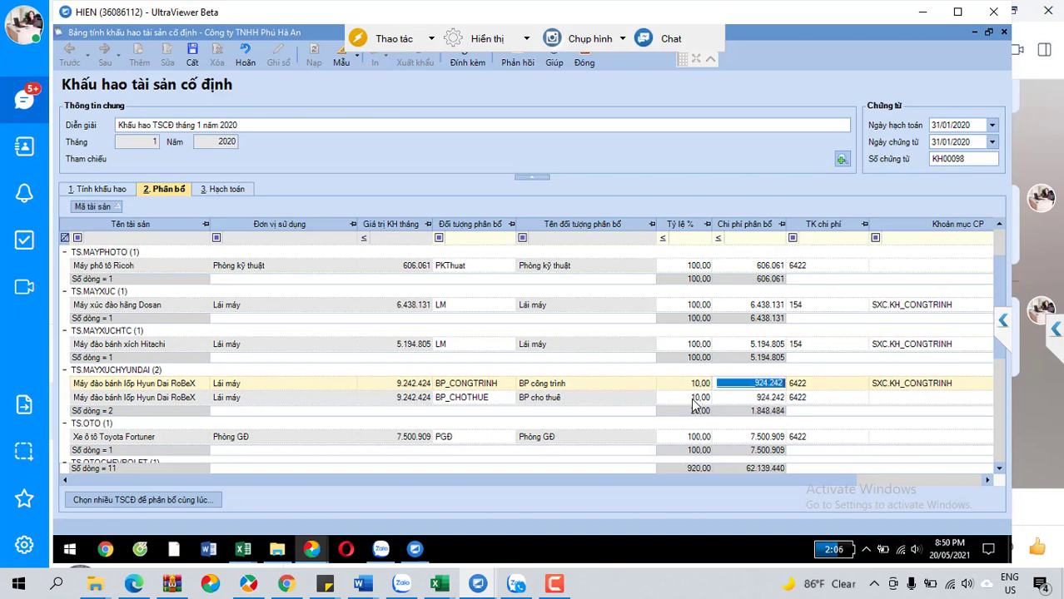
key(Down)
click(824, 402)
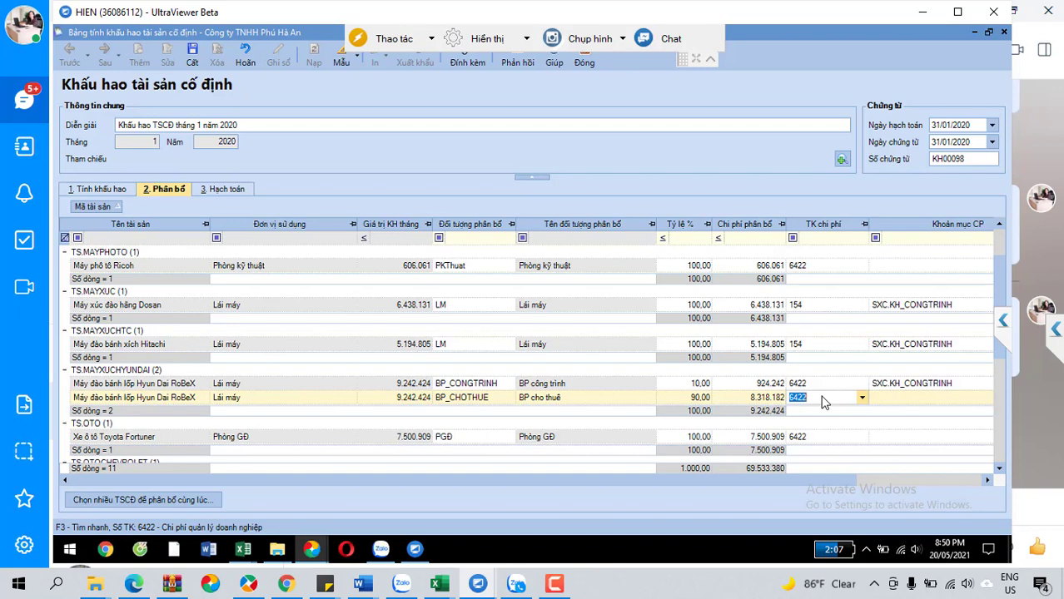
- Set the TS.MAYXUCHYUNDAI allocation rates to 20% for BP công trình and 80% for BP cho thuê
click(699, 386)
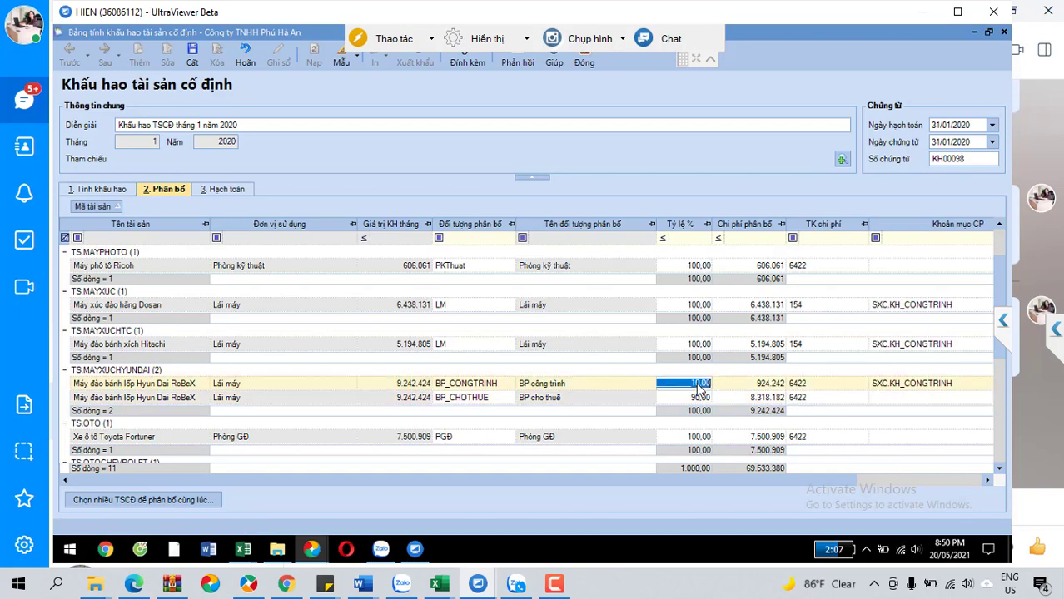
text(20)
key(Tab)
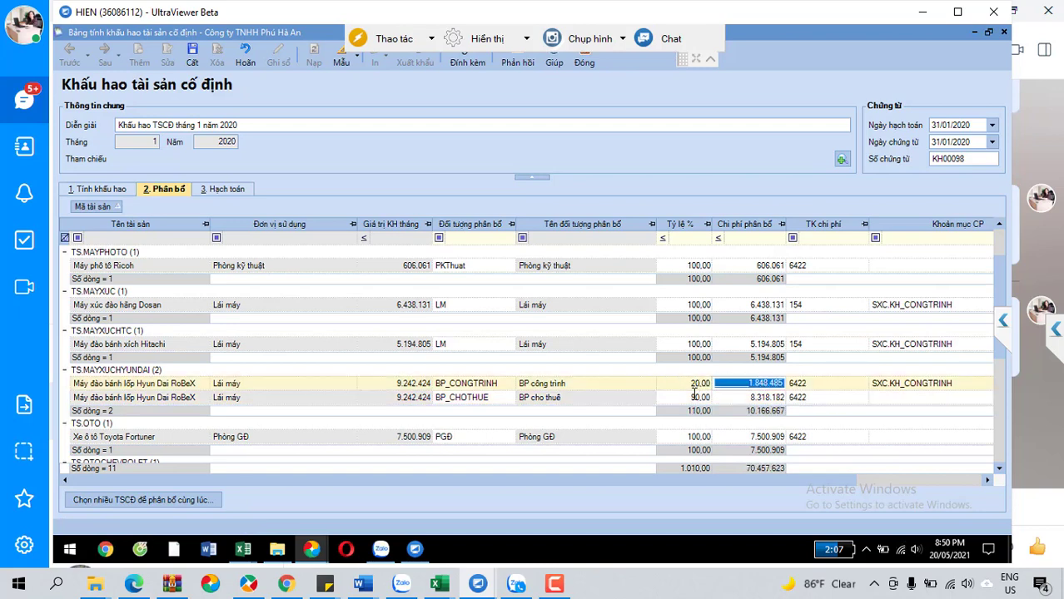
click(690, 400)
text(80)
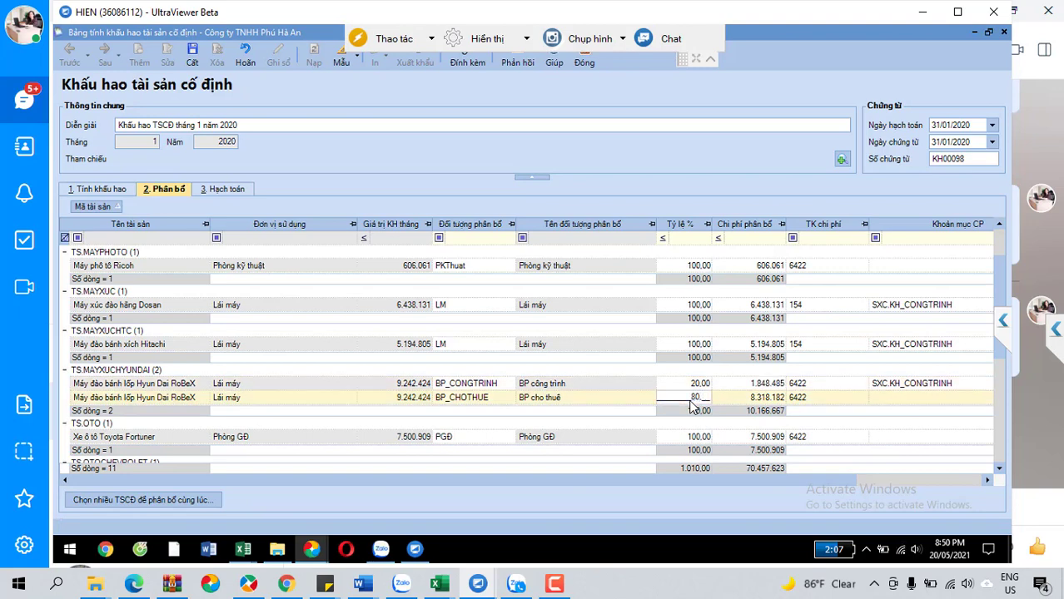
key(Tab)
key(Tab)
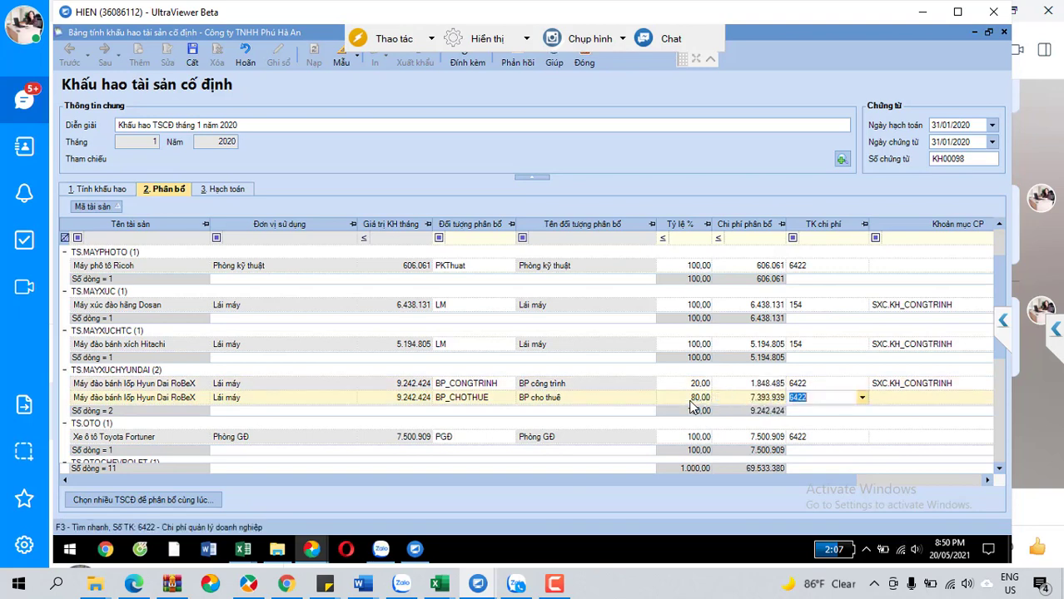
- Set the expense account to 154 on both TS.MAYXUCHYUNDAI allocation lines
click(808, 385)
text(154)
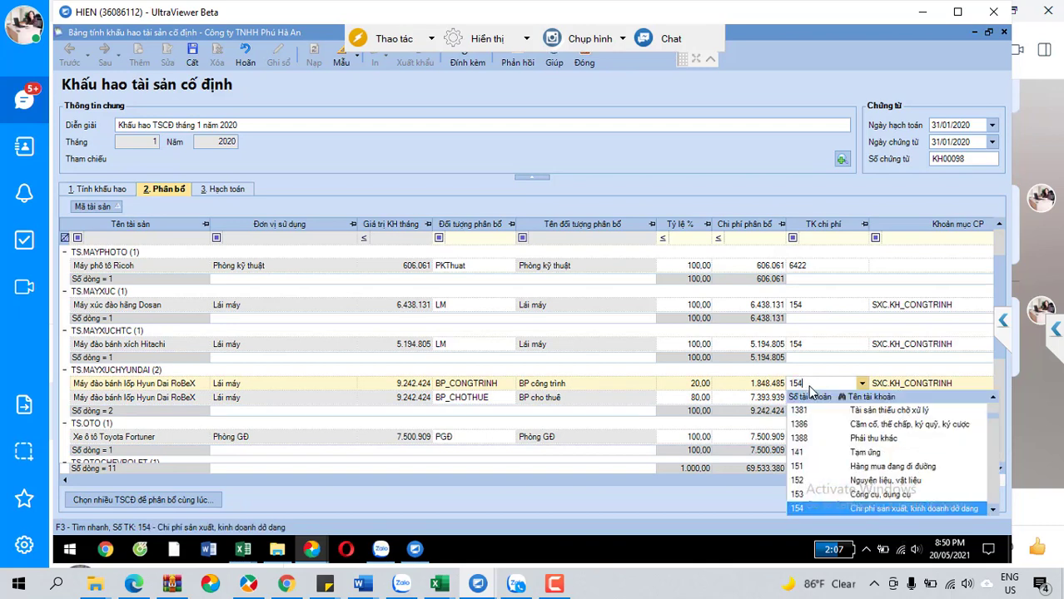
key(Tab)
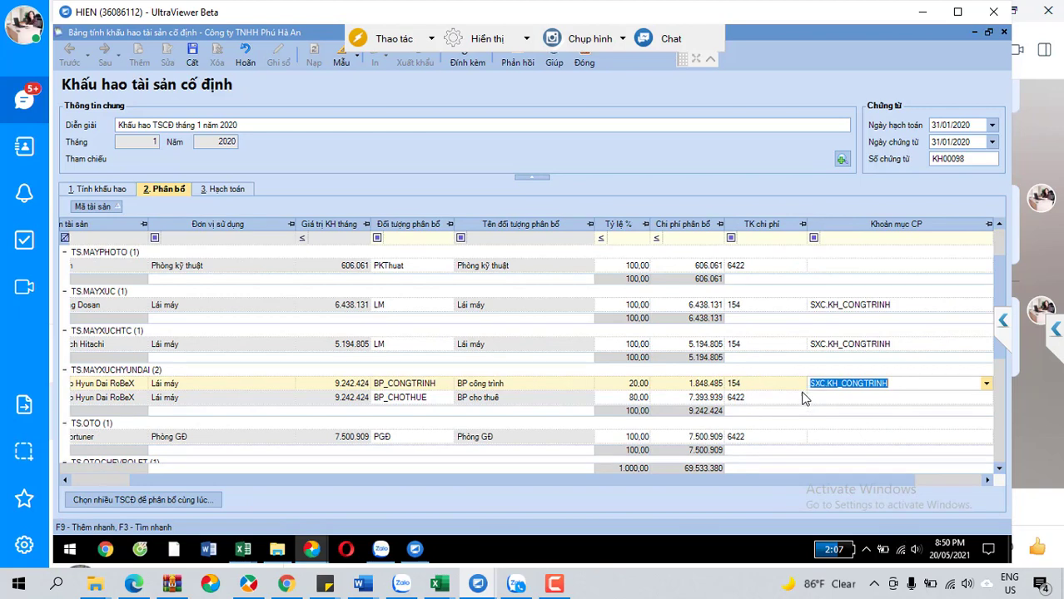
click(774, 399)
text(154)
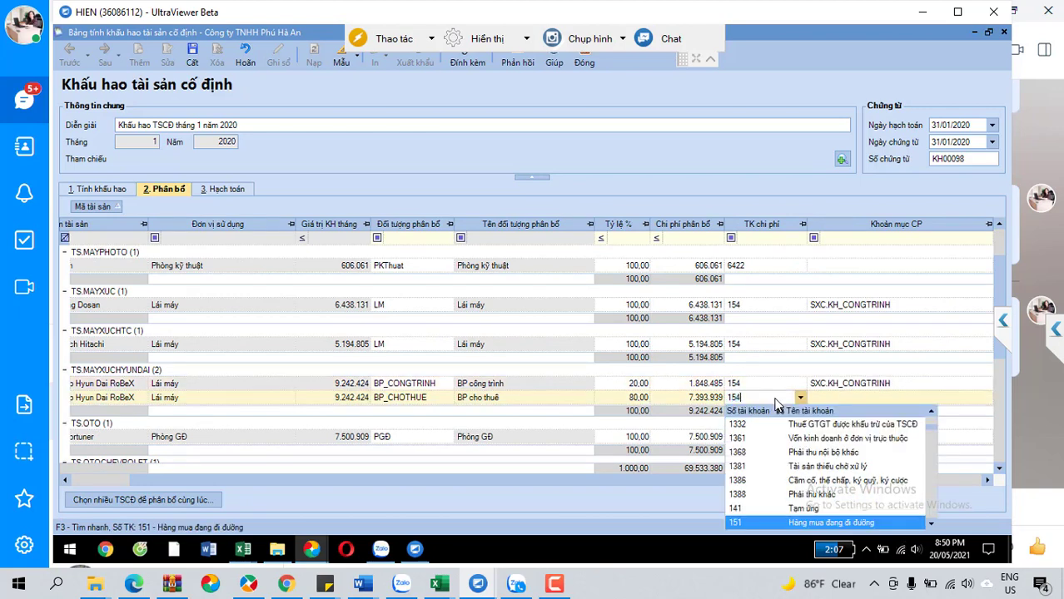
key(Tab)
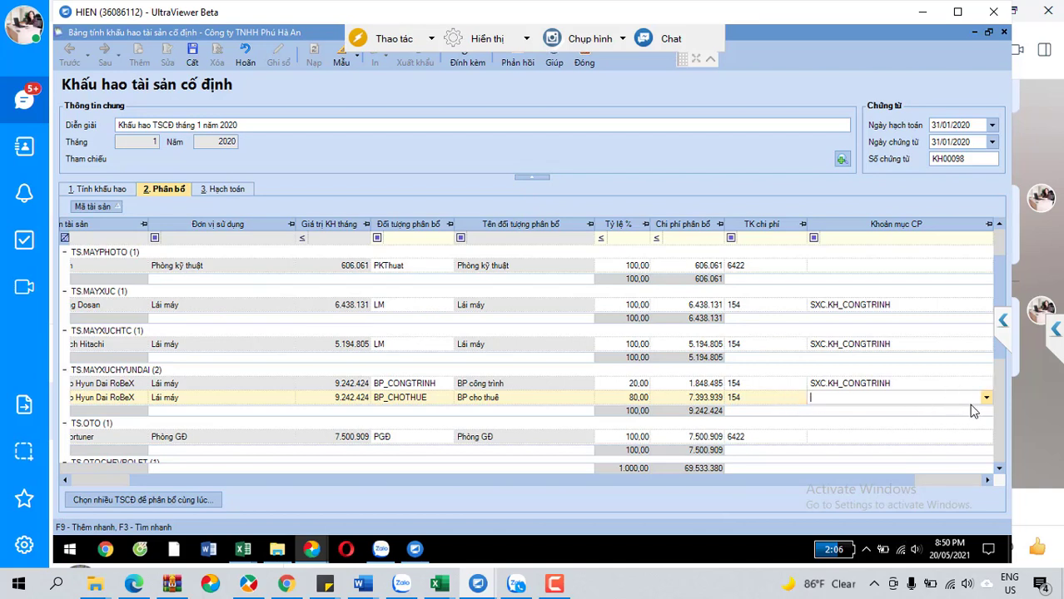
- Assign the cost item SXC.KH_CHOTHUE to the BP cho thuê line, and save and post the voucher without a project
click(916, 383)
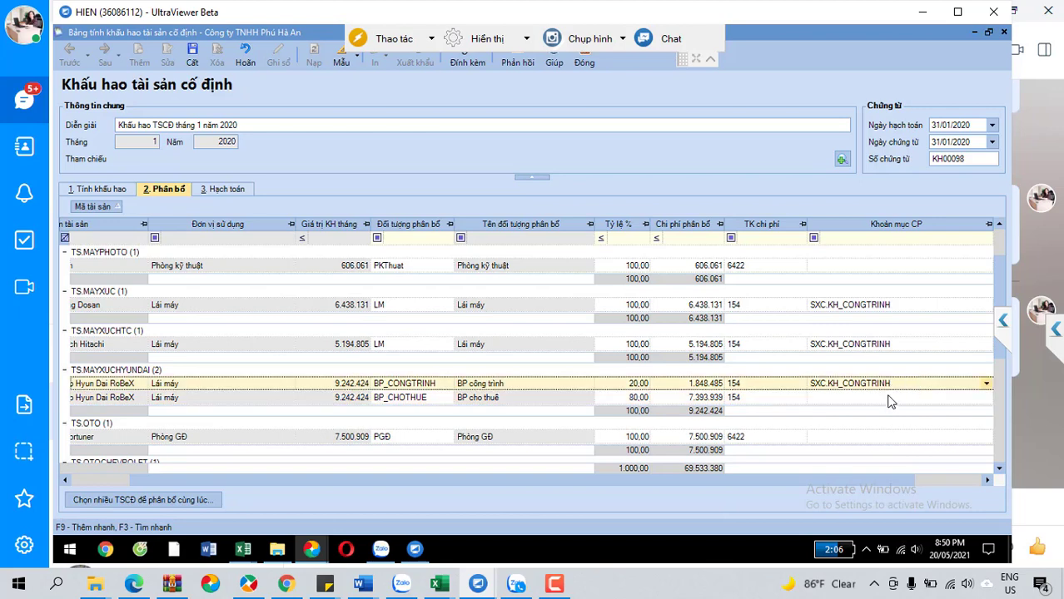
click(889, 401)
text(SXC)
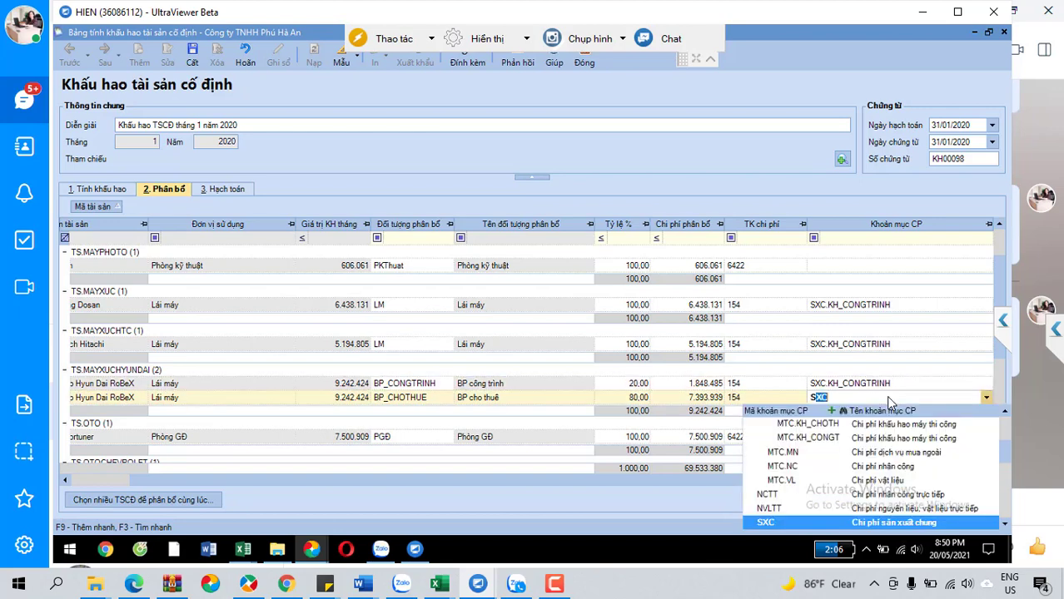
text(.)
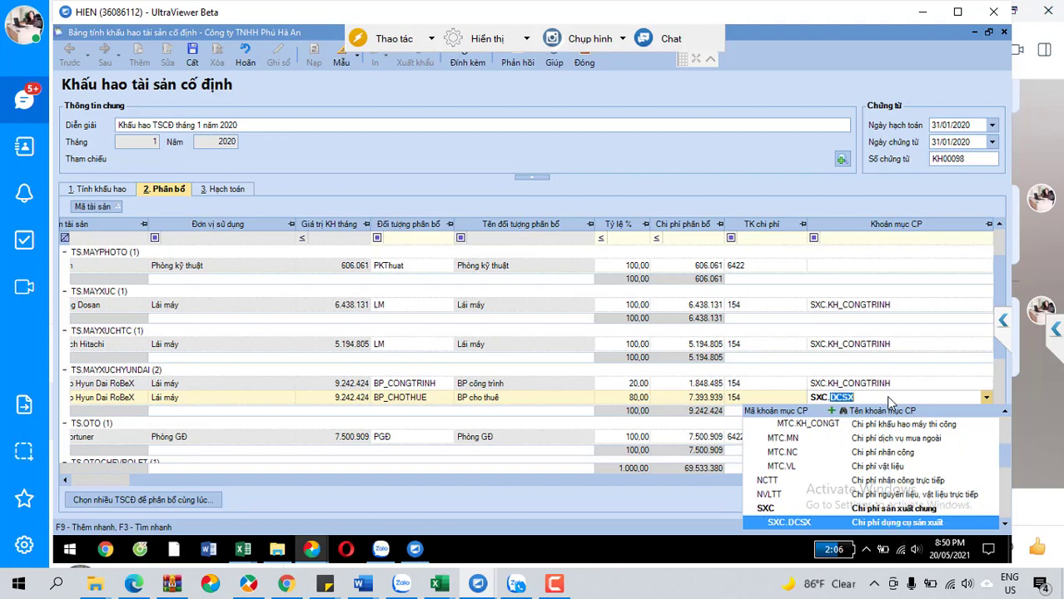
text(KH)
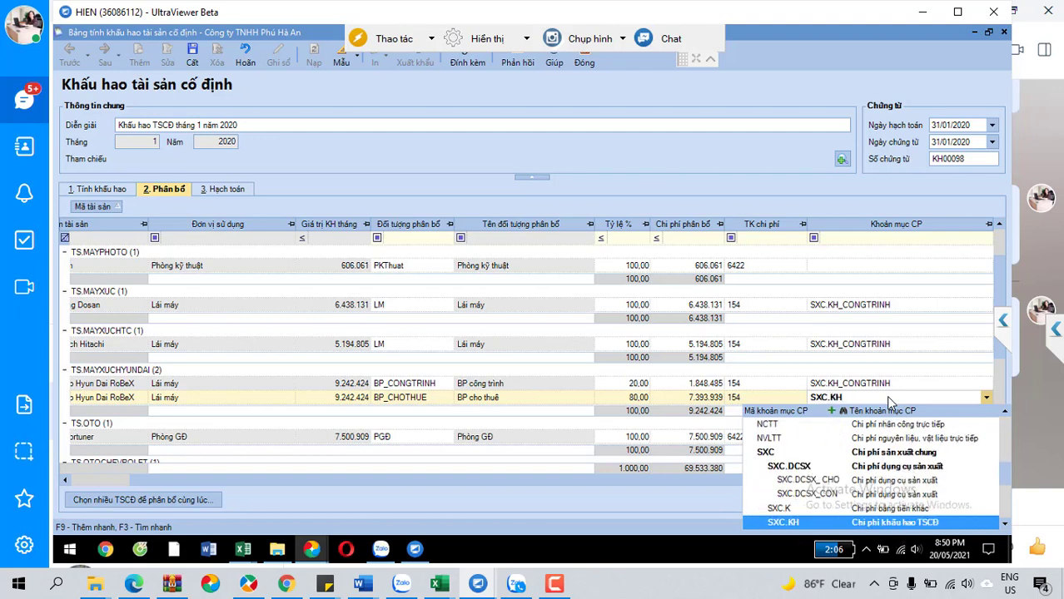
text(_CHOTHUE)
key(Tab)
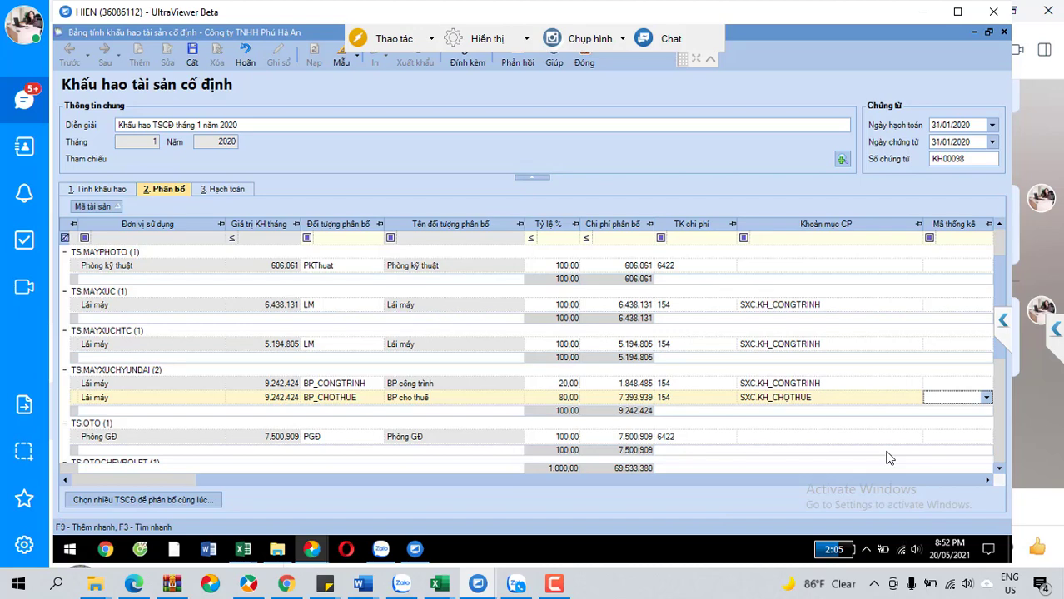
key(shift+Tab)
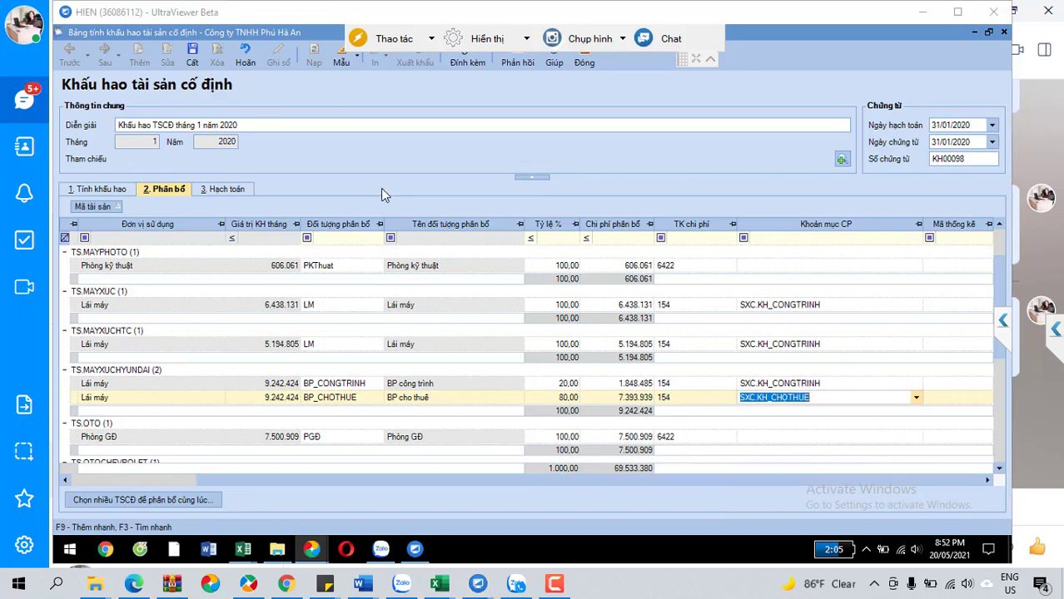
click(192, 57)
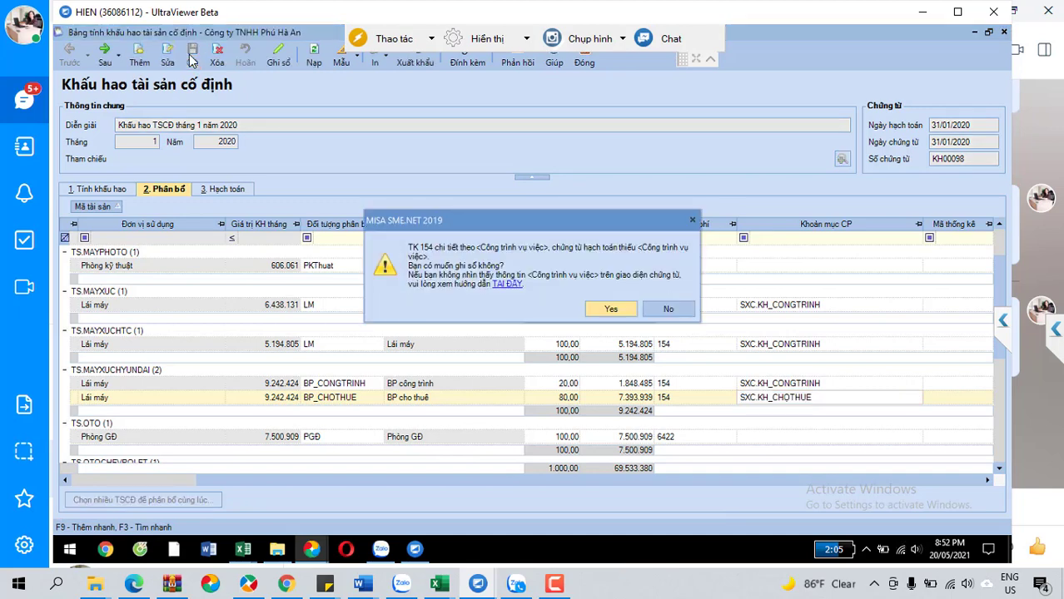
click(620, 313)
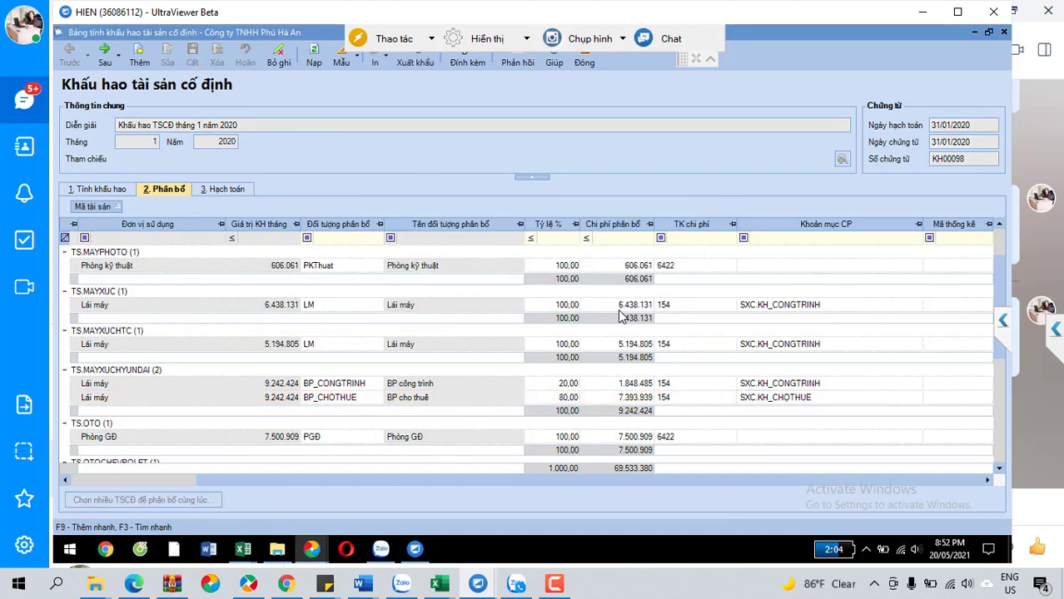